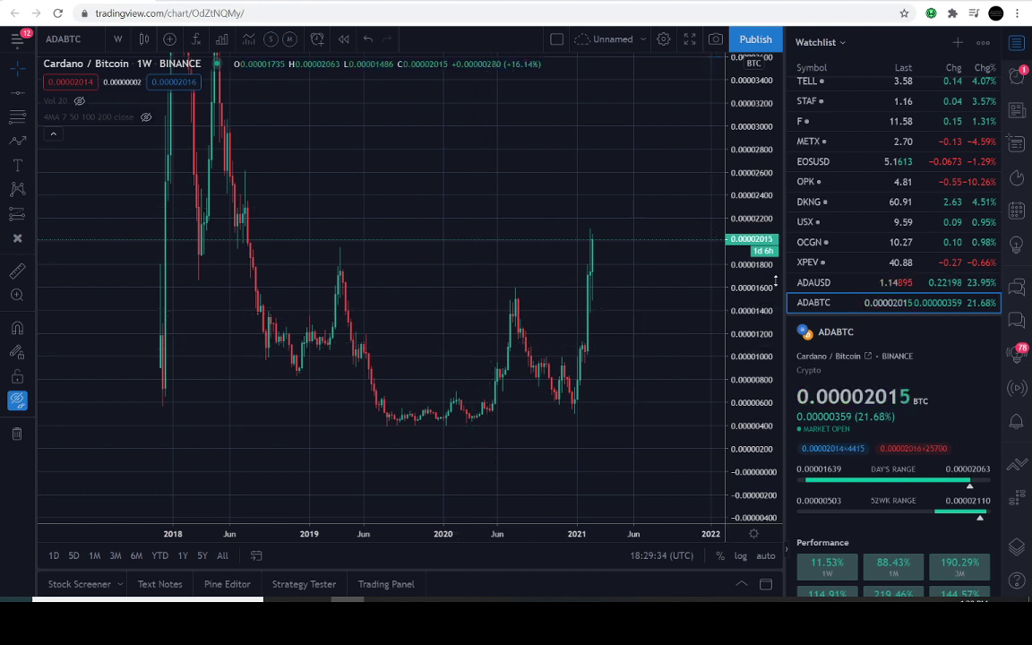
Step: Collapse the watchlist to widen the ADABTC weekly chart and show its hidden drawings
left_click_drag(775, 281, 830, 277)
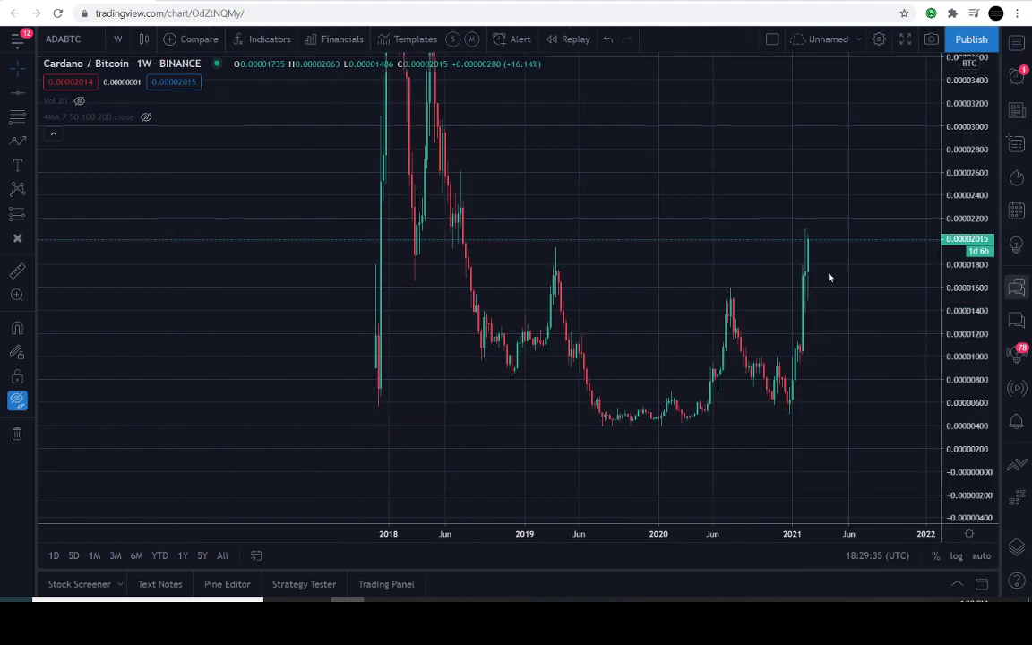
left_click_drag(688, 259, 652, 259)
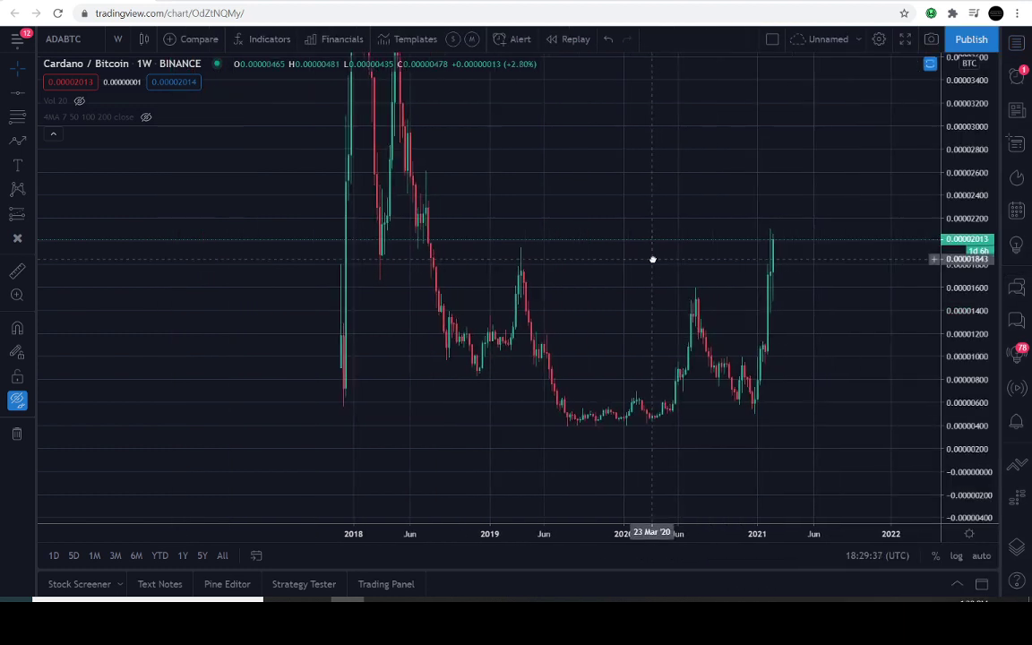
left_click(20, 402)
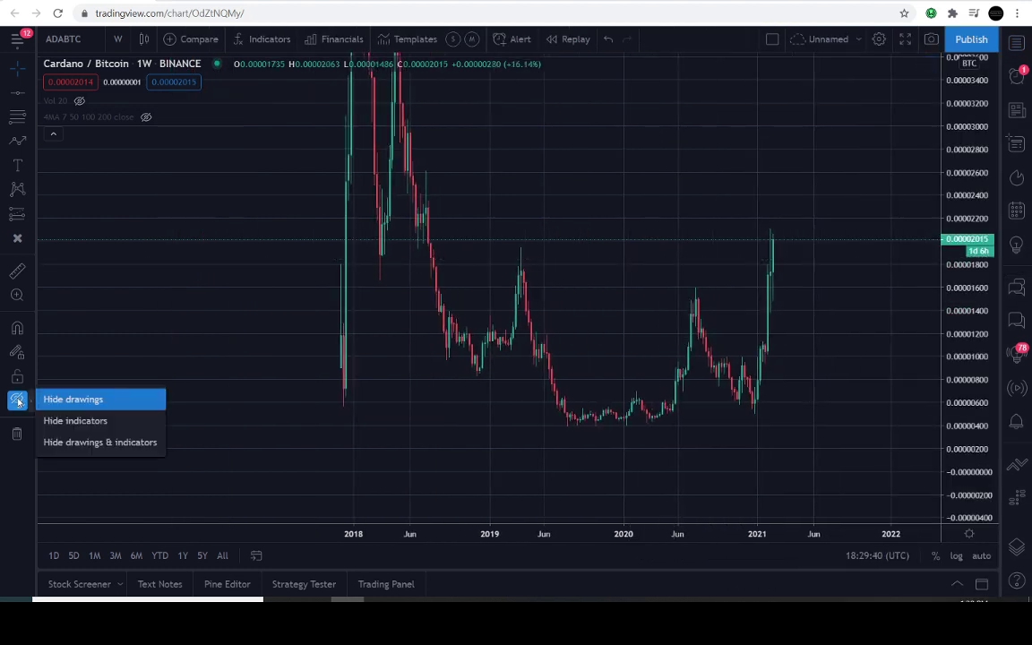
left_click(58, 397)
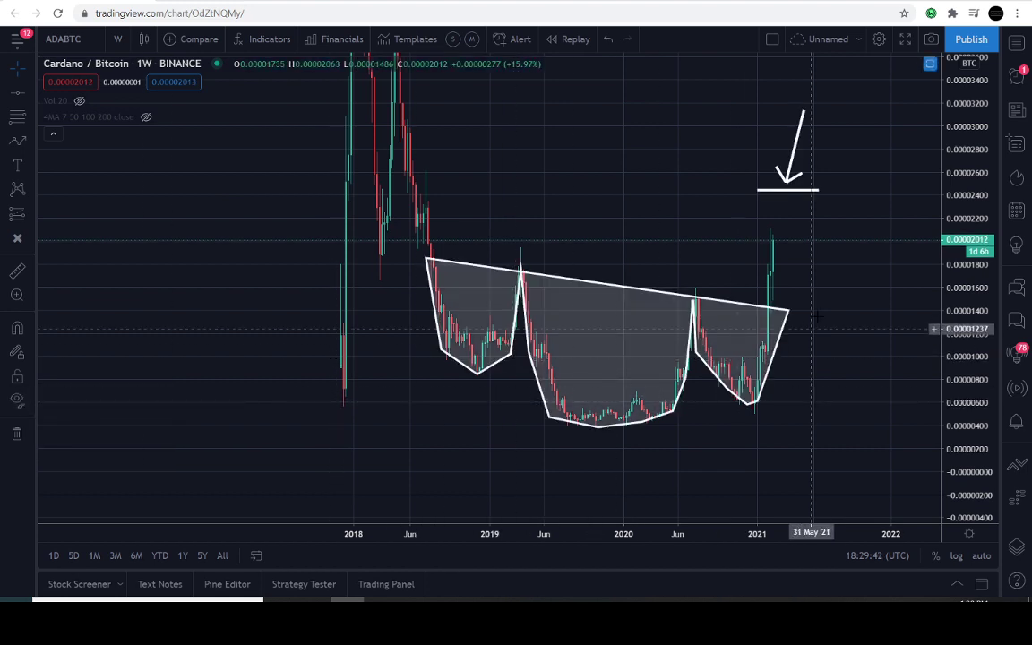
left_click_drag(830, 285, 790, 275)
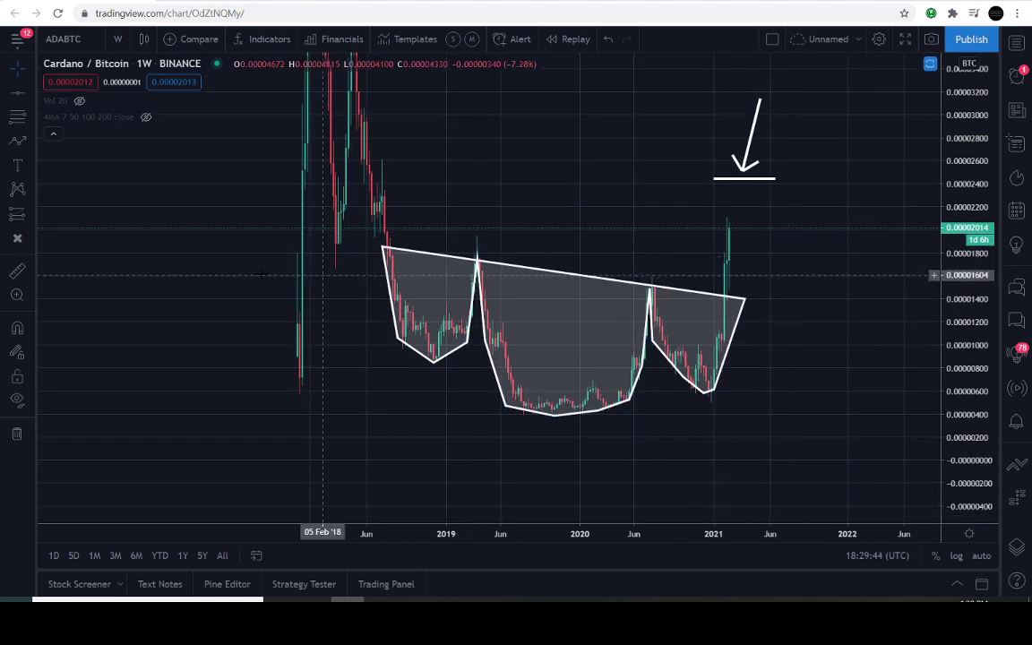
left_click(22, 143)
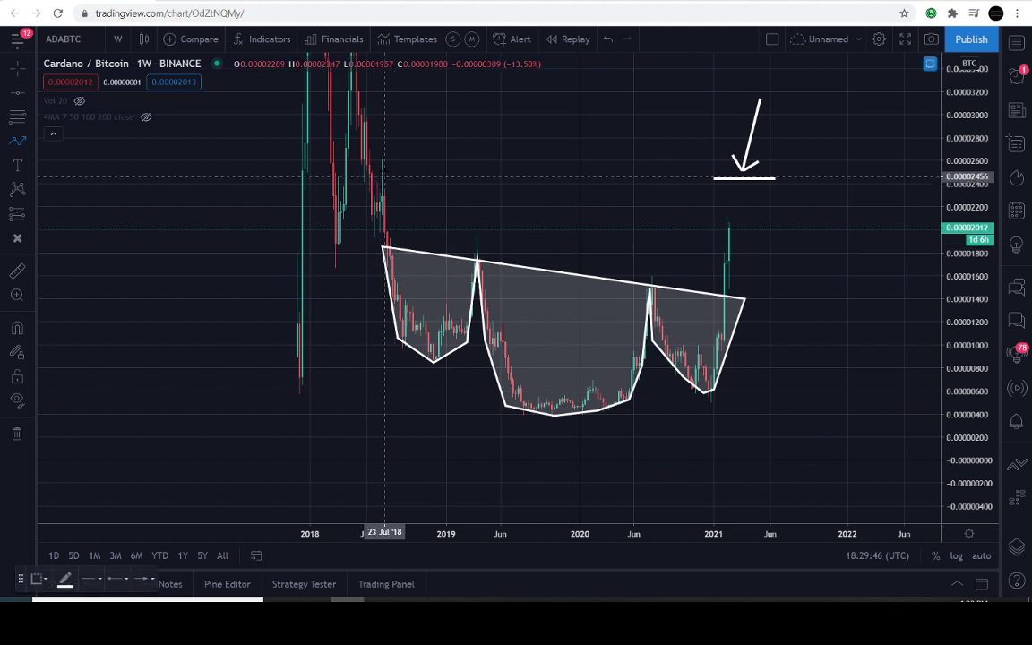
left_click(452, 145)
mouse_move(443, 161)
left_mouse_down()
mouse_move(381, 229)
mouse_move(408, 211)
mouse_move(387, 242)
mouse_move(449, 235)
mouse_move(613, 283)
mouse_move(756, 287)
mouse_move(394, 255)
left_mouse_up()
key("Escape")
left_click_drag(625, 223, 526, 227)
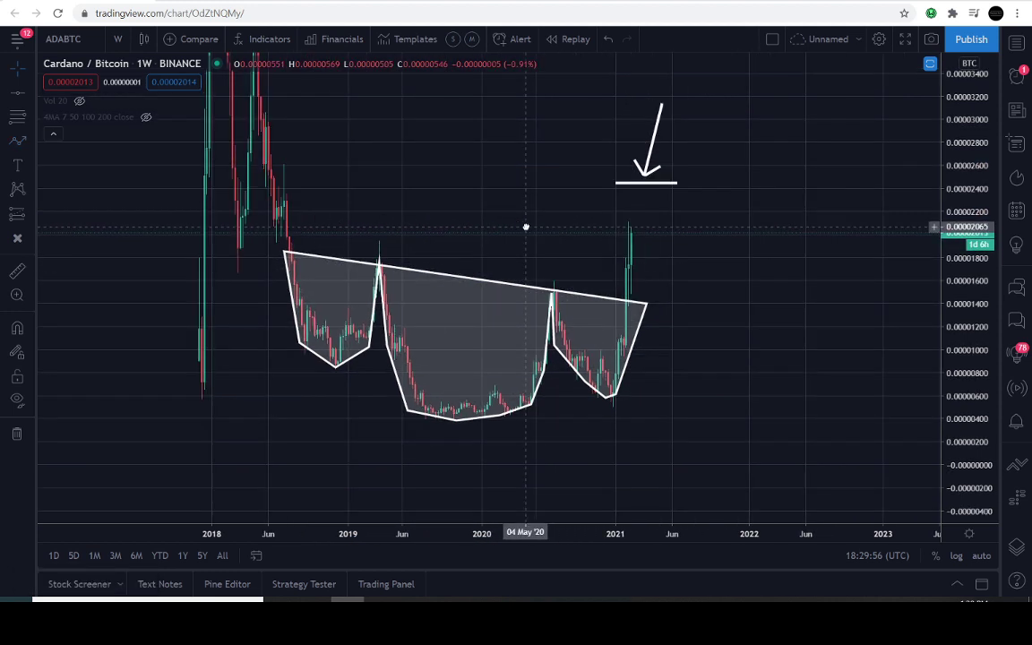
left_click(17, 140)
left_click_drag(733, 253, 632, 293)
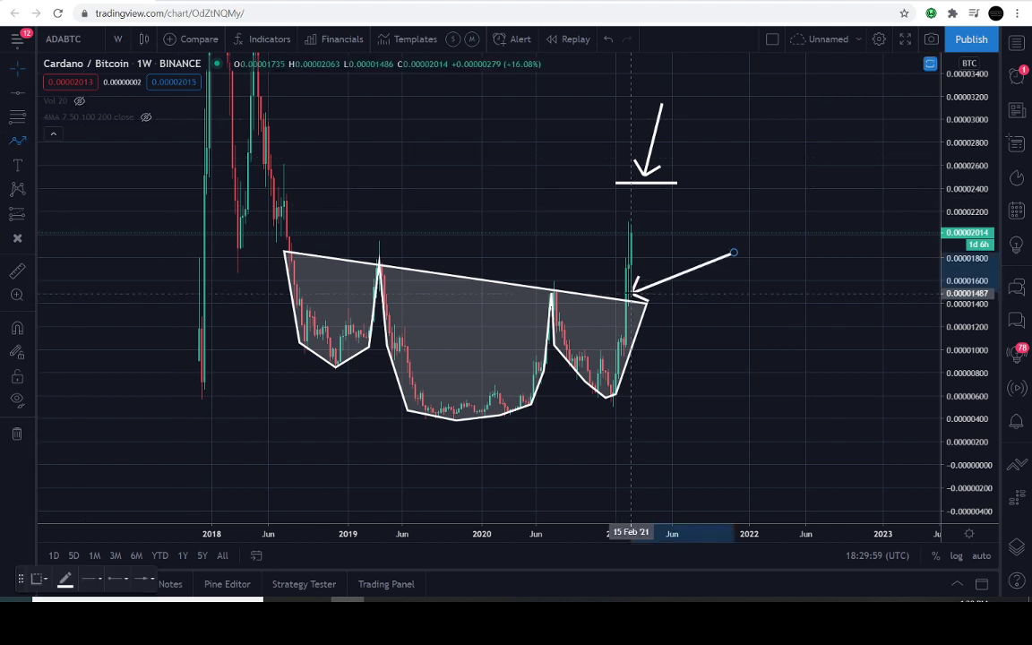
key("Escape")
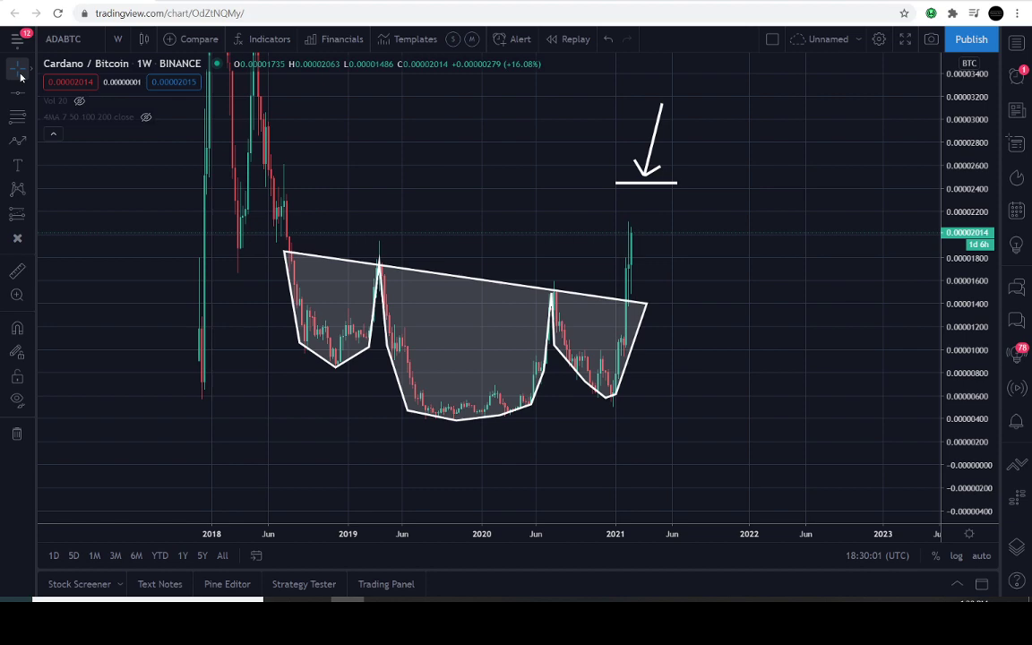
Step: Examine the early-2021 candles around the pattern's sloping neckline and the white target line above them
left_click_drag(477, 187, 643, 243)
scroll(936, 484, "up", 2)
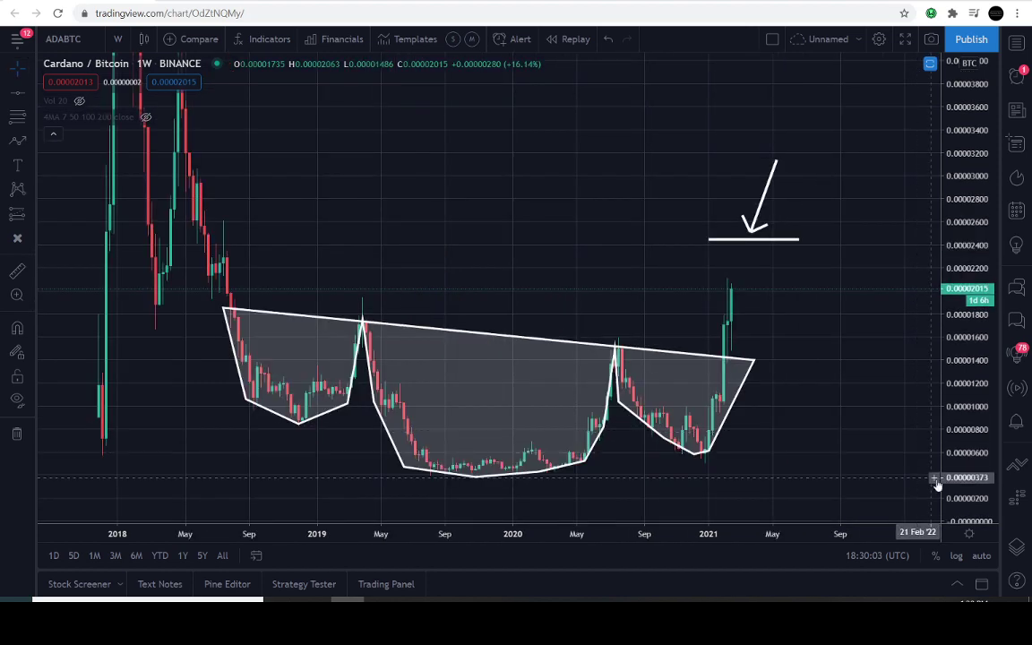
scroll(936, 484, "up", 2)
scroll(714, 286, "up", 3)
left_click_drag(585, 358, 584, 311)
scroll(714, 285, "up", 1)
left_click(17, 140)
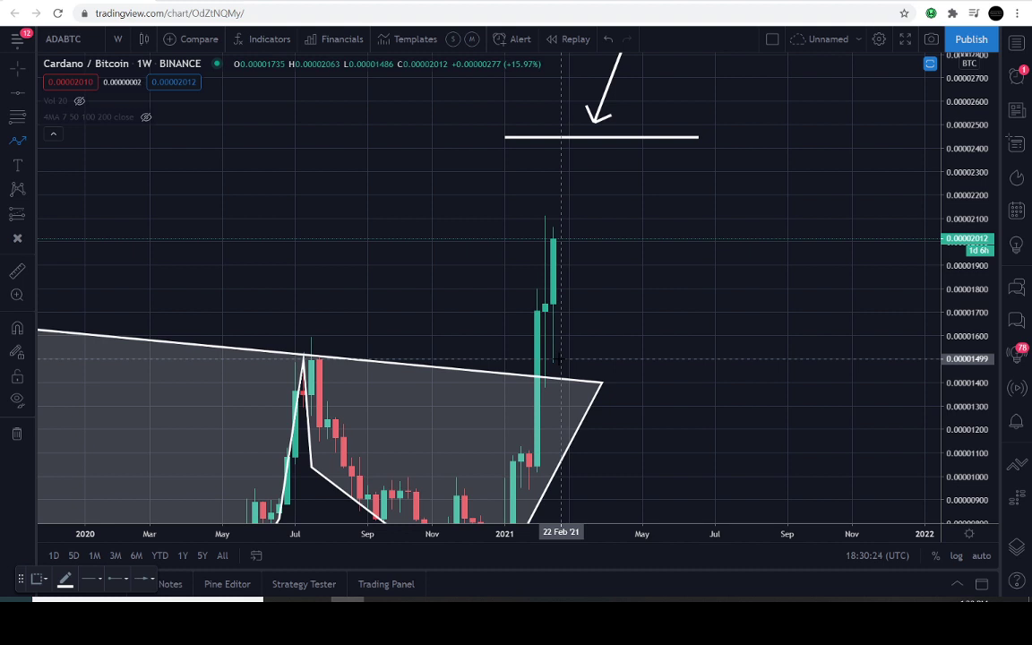
scroll(562, 332, "down", 1)
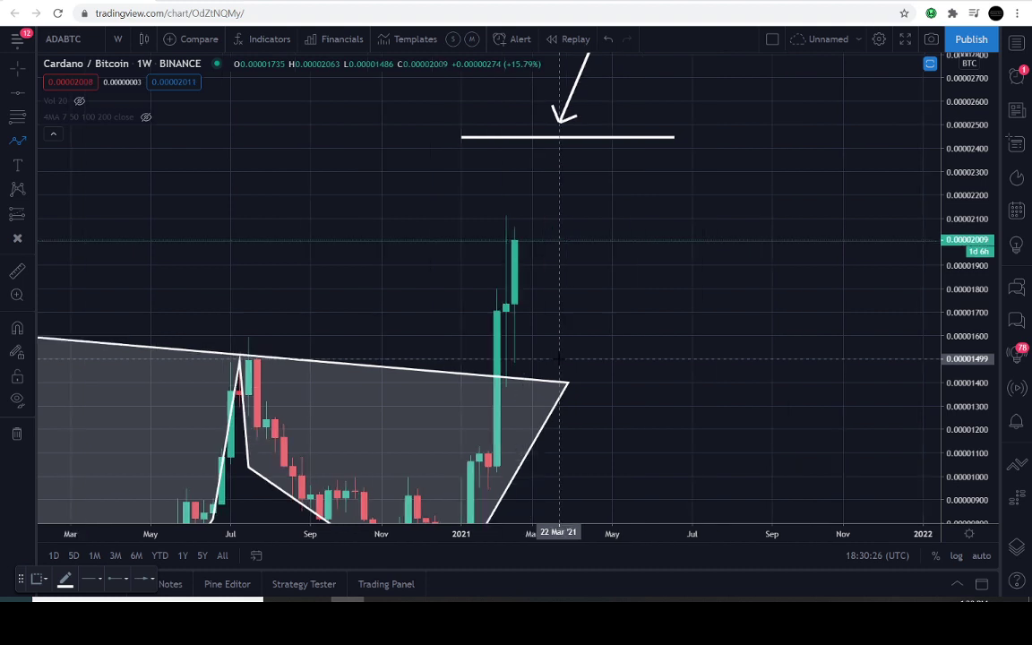
scroll(565, 291, "down", 1)
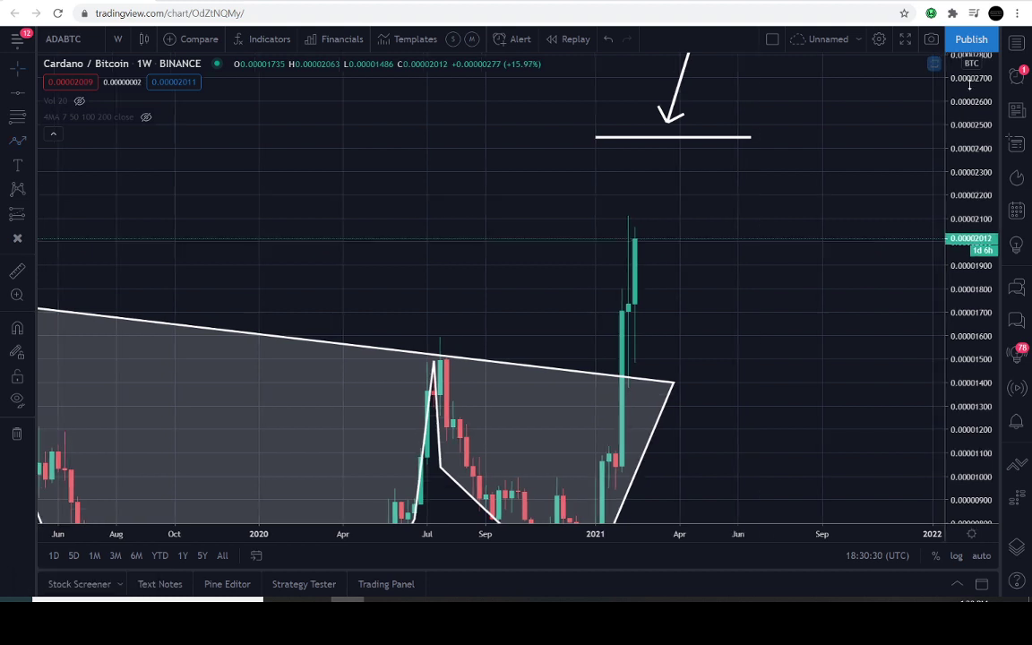
left_click_drag(411, 230, 357, 316)
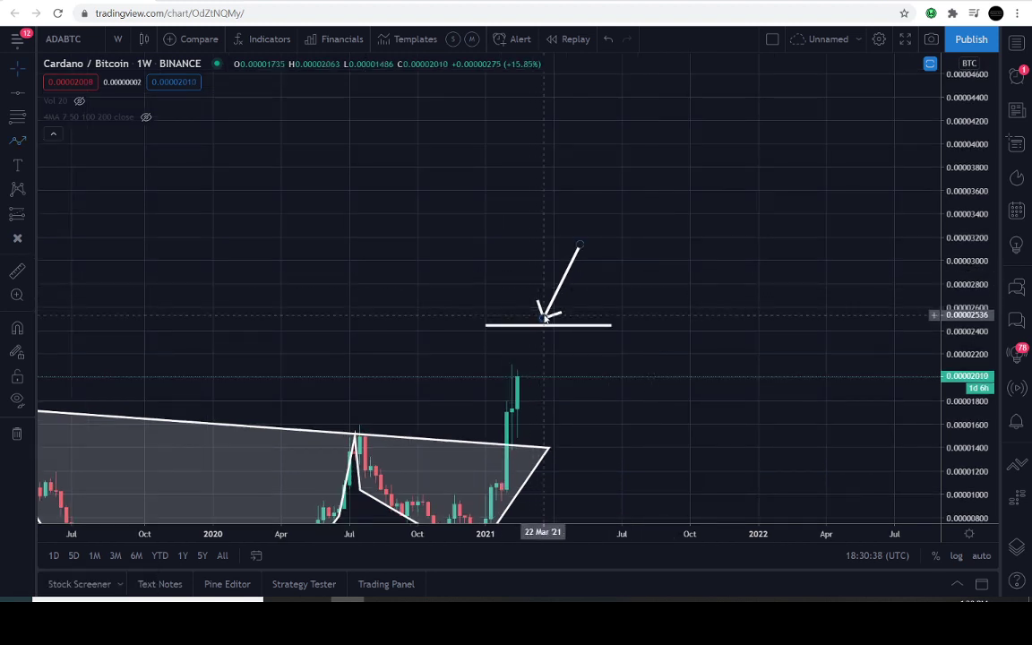
Step: Move the tip of the white arrow above the target line to about 26 Apr '21
mouse_move(544, 316)
left_mouse_down()
mouse_move(561, 302)
mouse_move(570, 314)
left_mouse_up()
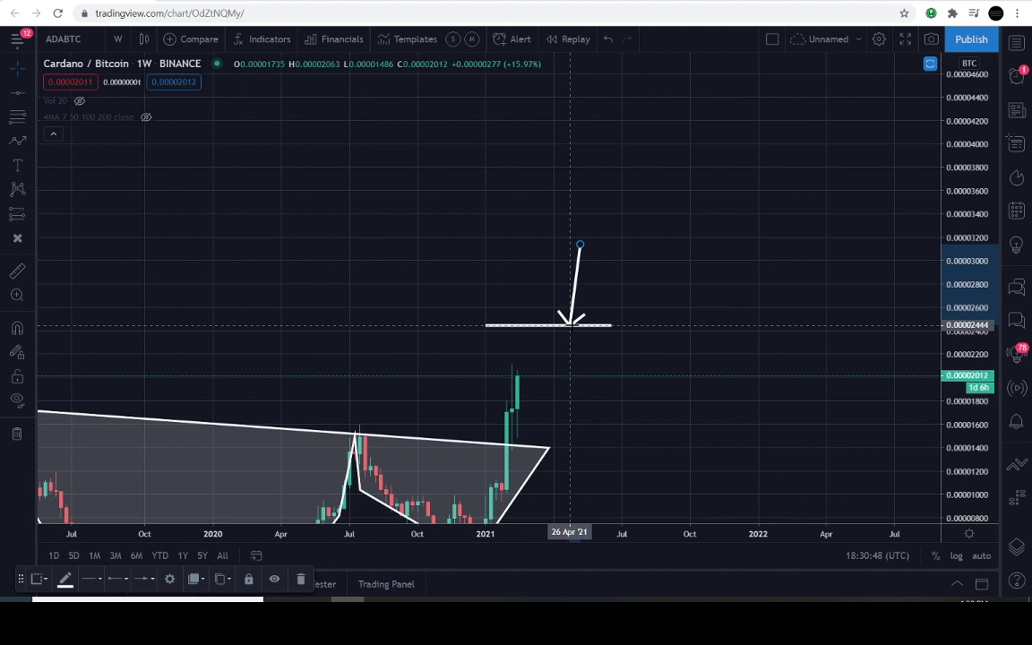
right_click(570, 312)
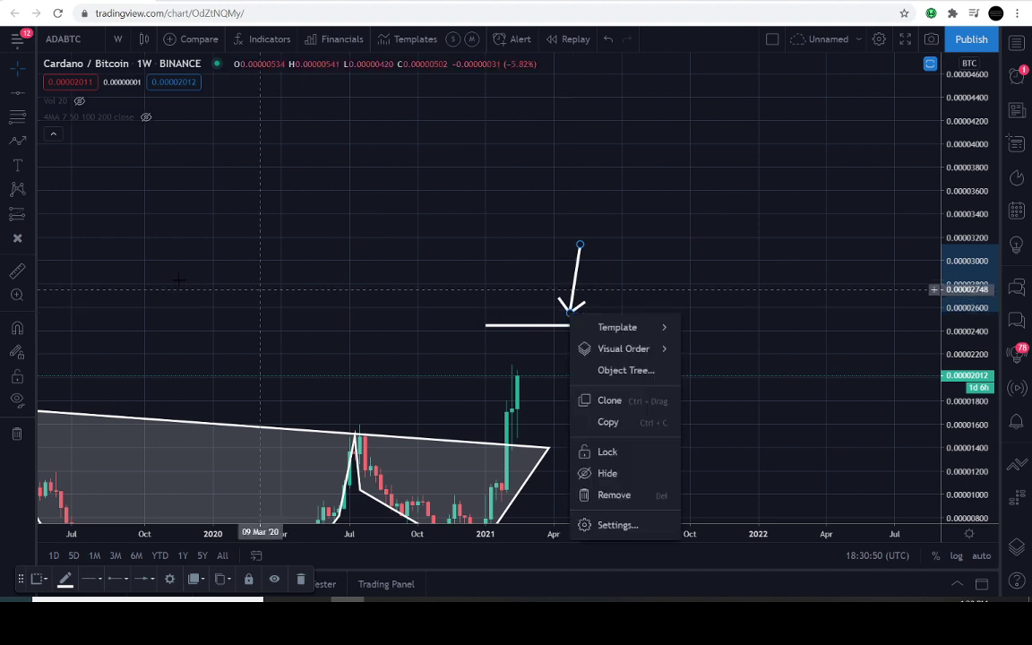
left_click(590, 301)
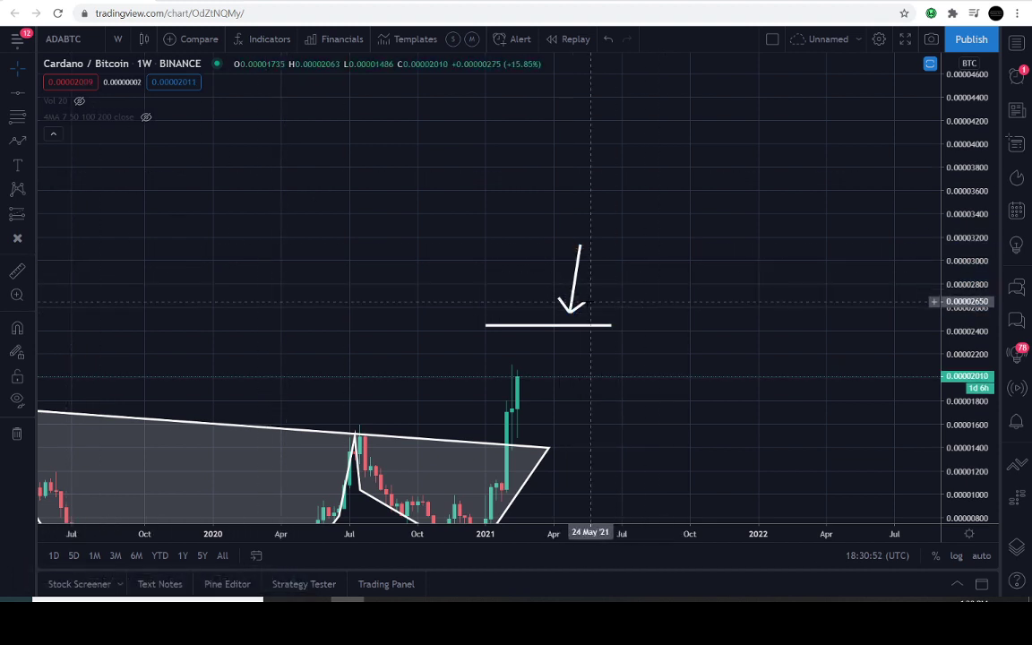
Step: Measure the percentage rise from the current price to the white target line
left_click(18, 272)
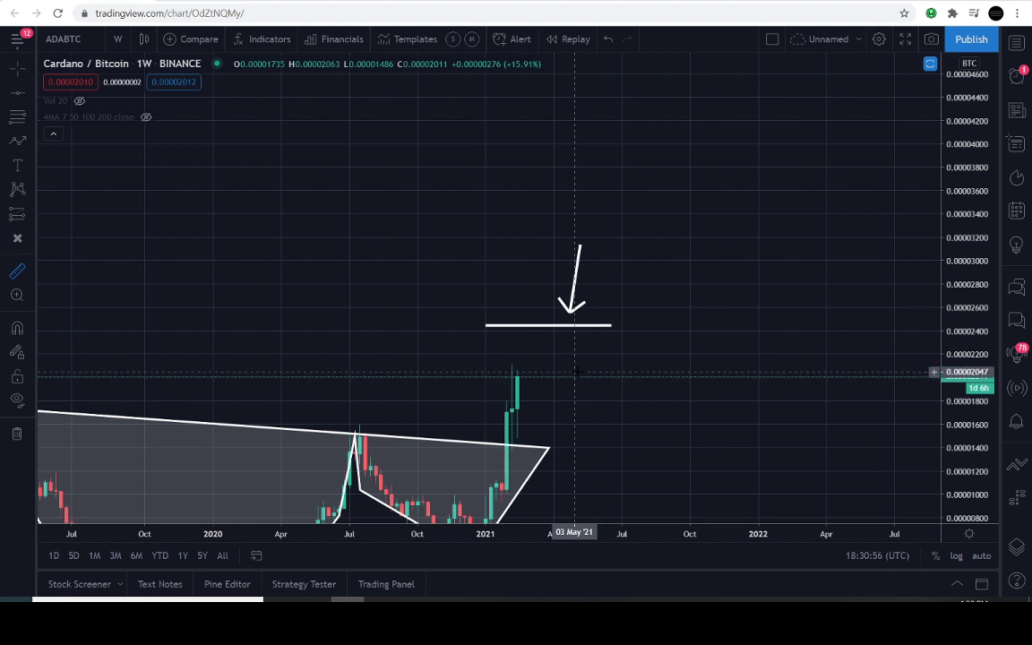
left_click(570, 376)
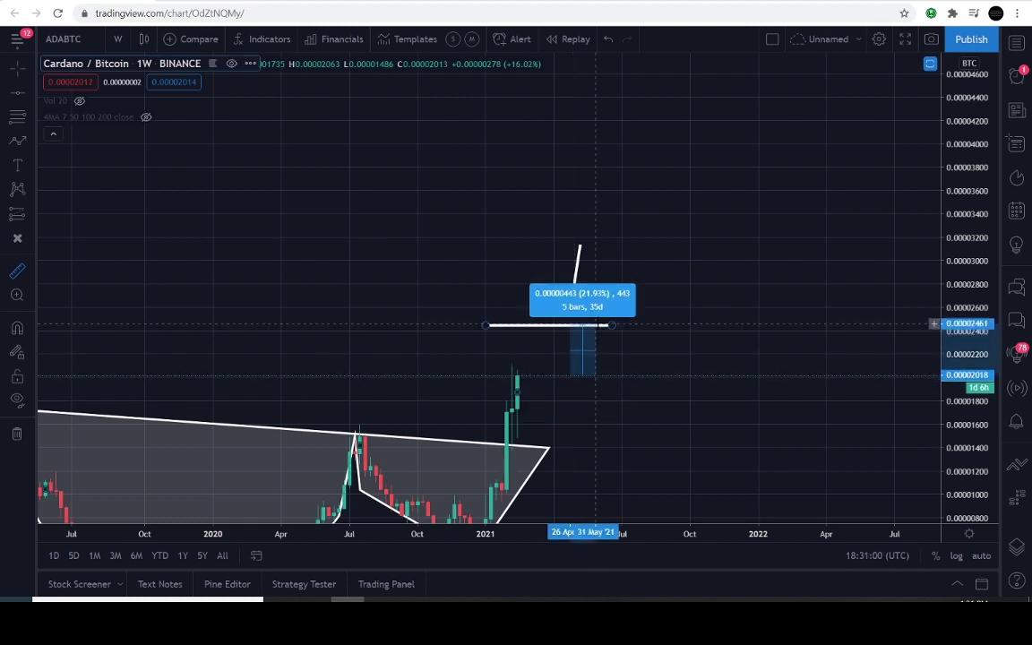
left_click(595, 324)
left_click(17, 69)
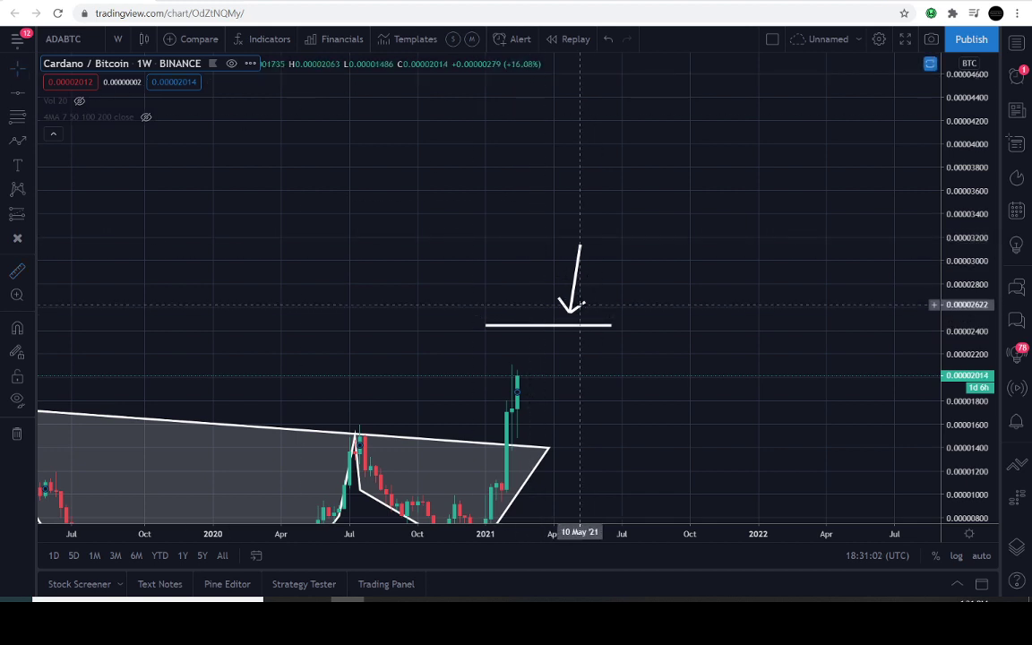
left_click(27, 69)
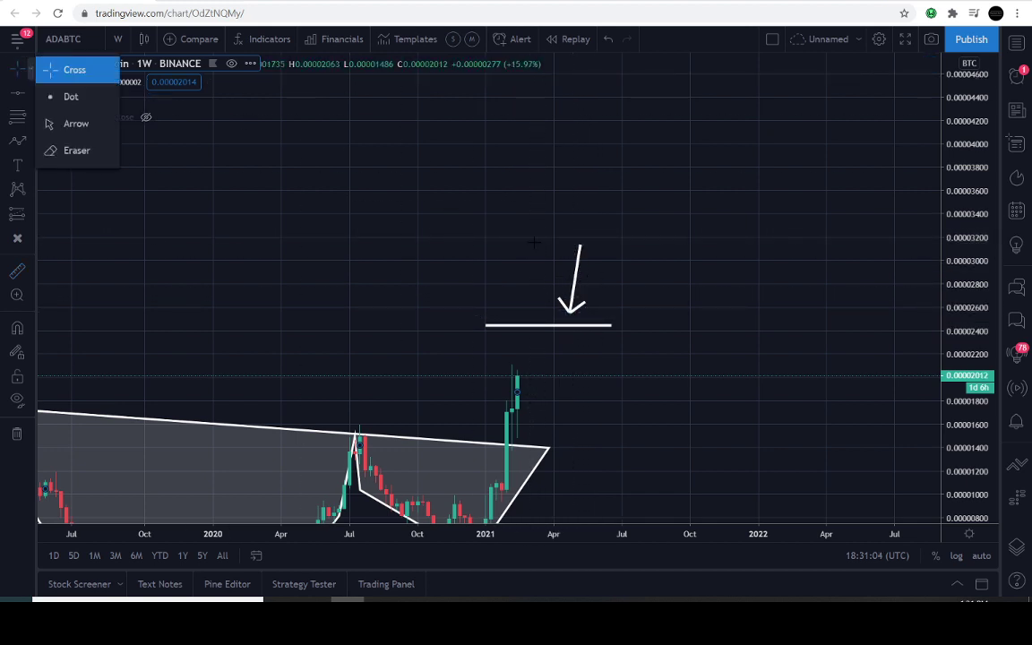
Step: Delete the white arrow and the horizontal target line above the early-2021 candles
left_click(575, 285)
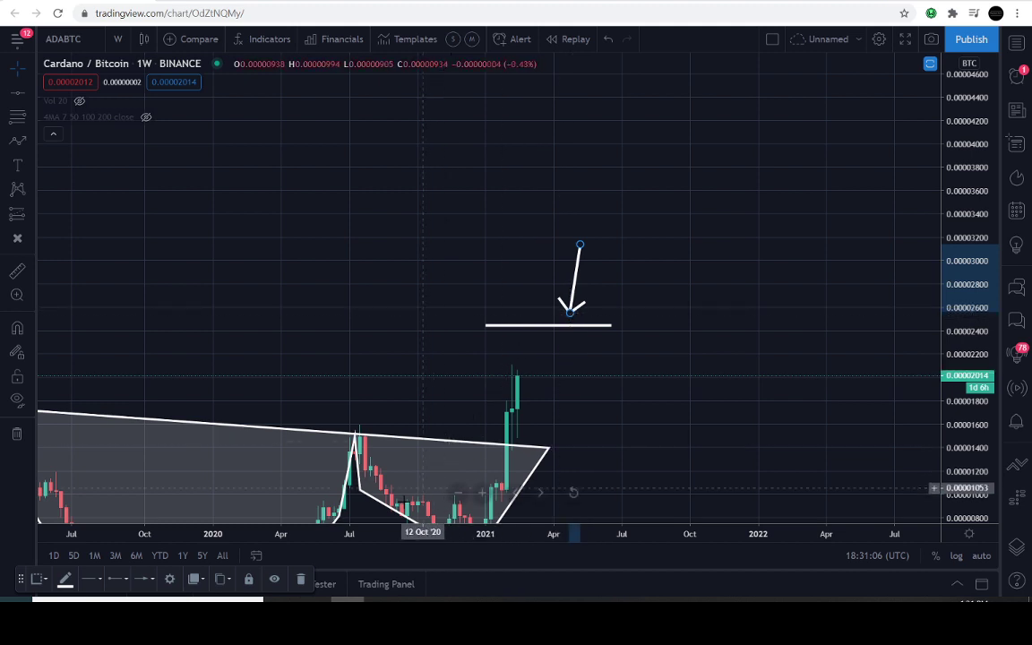
left_click(301, 579)
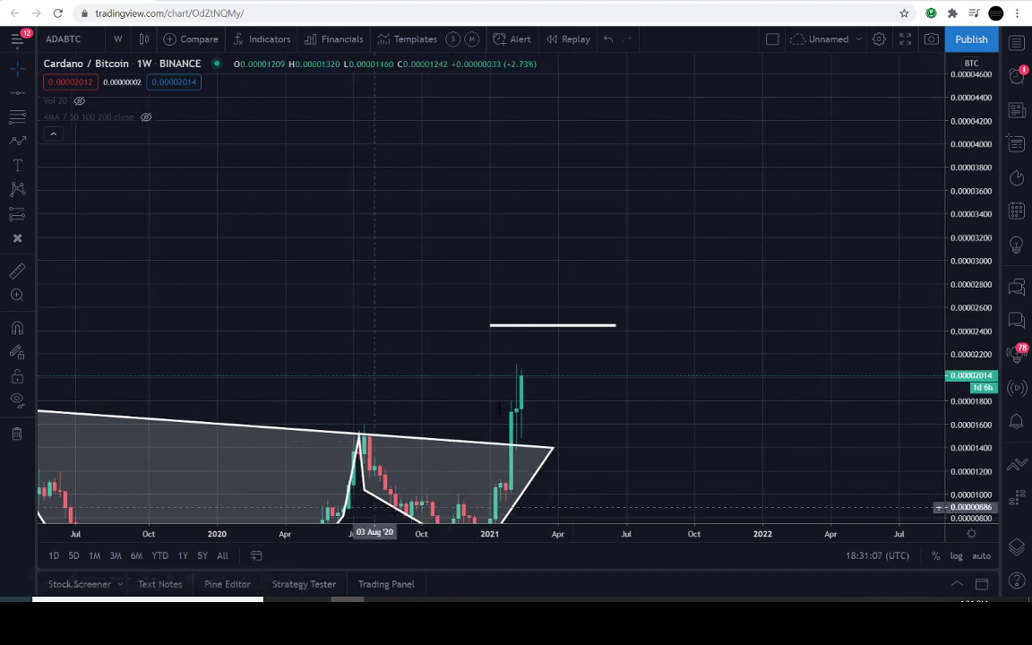
left_click(548, 327)
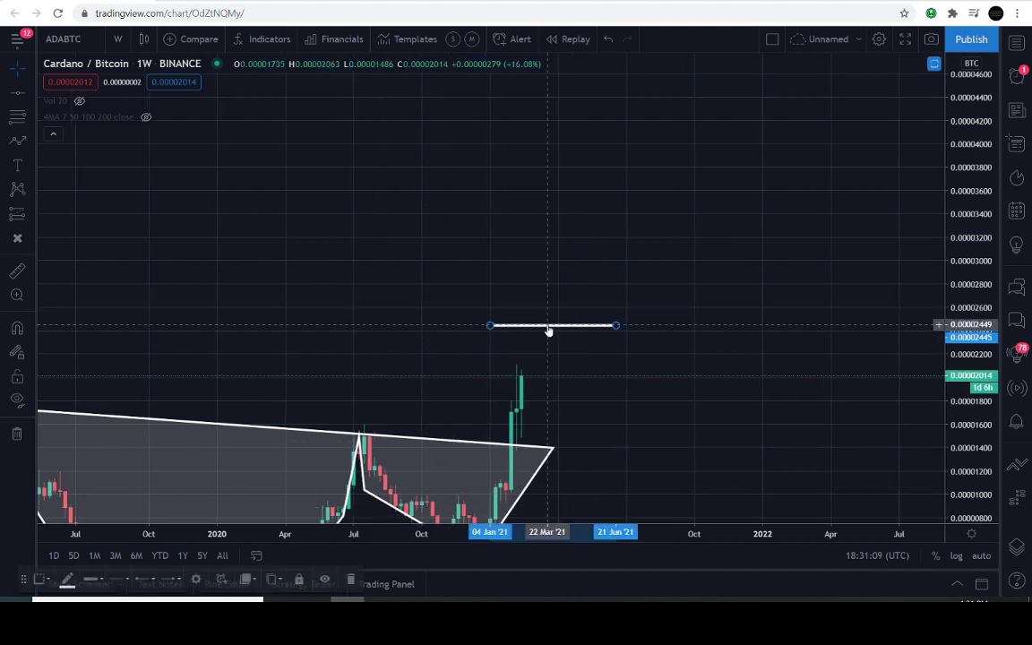
left_click(356, 581)
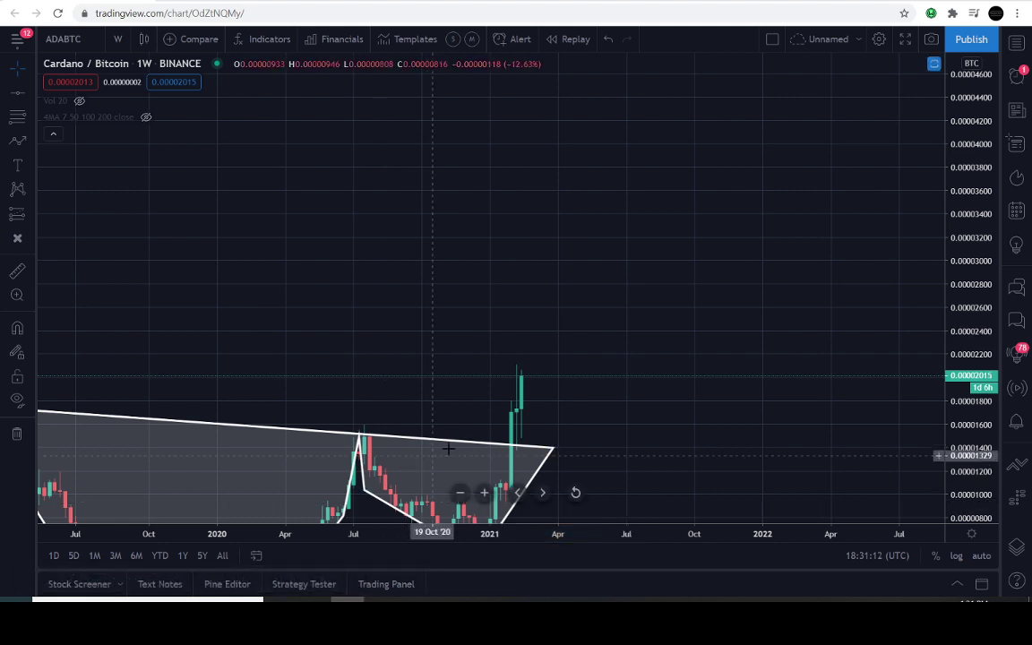
Step: Measure the percentage rise from the current price to about 0.00006111, near the early-2018 highs, with the whole pattern in view
left_click_drag(578, 492, 654, 248)
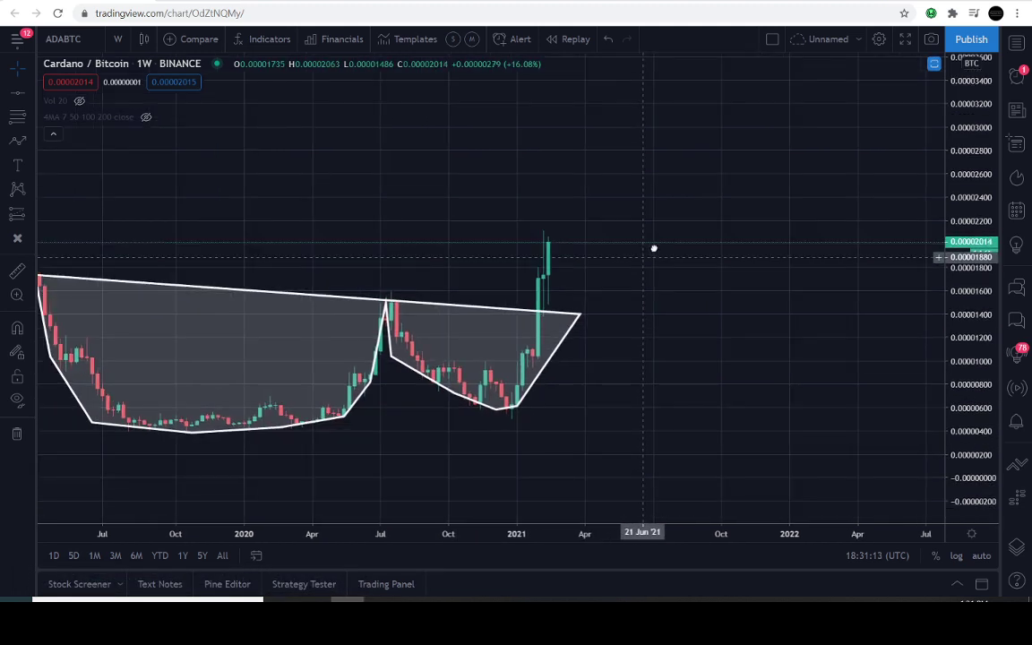
scroll(654, 248, "down", 3)
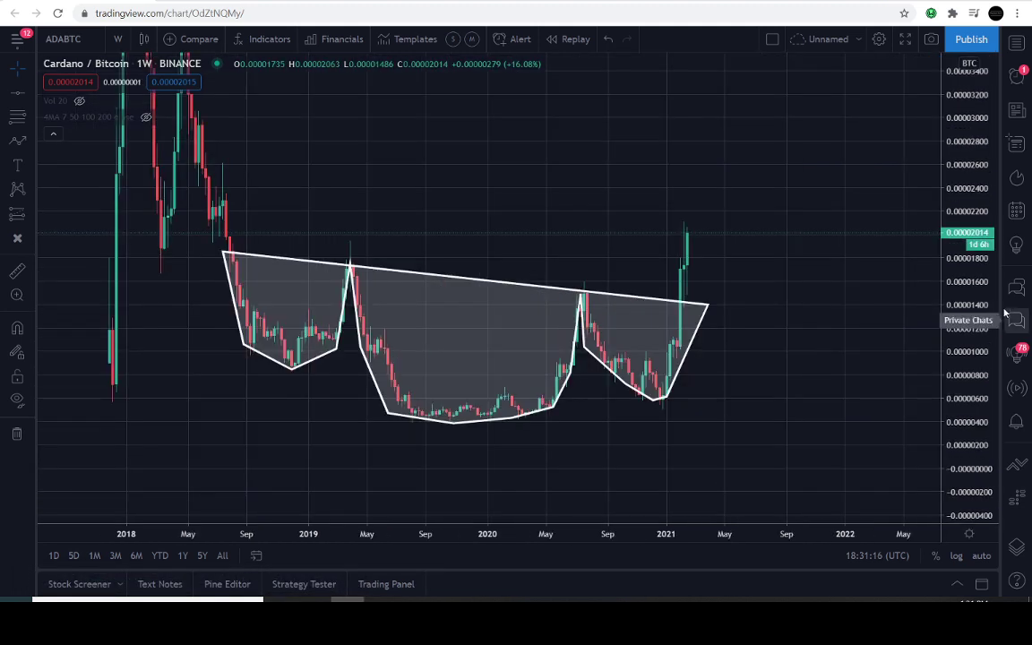
left_click_drag(968, 394, 968, 433)
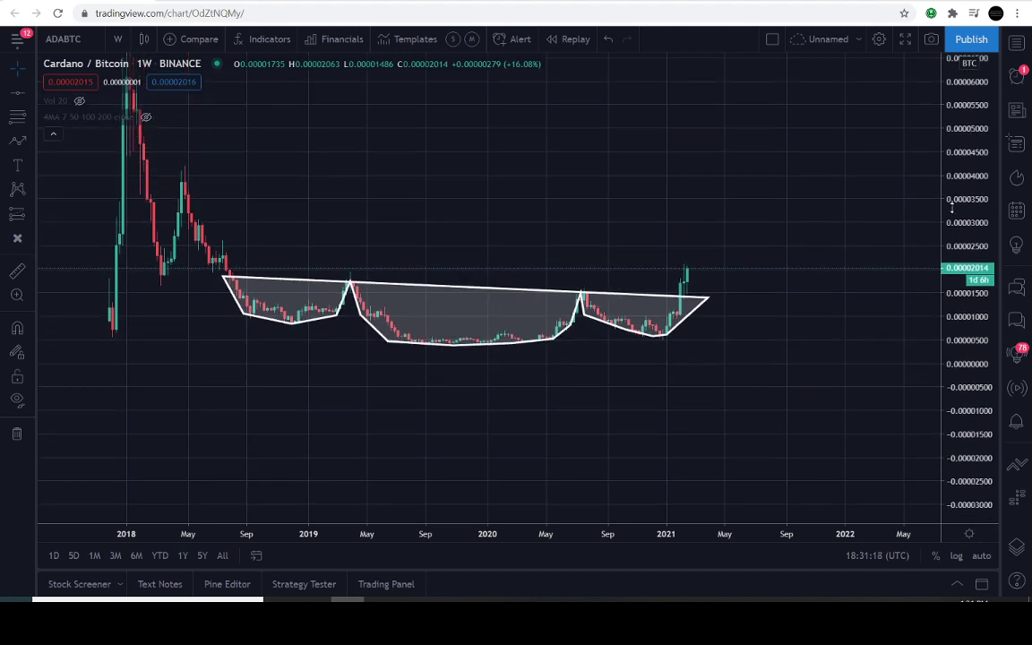
left_click_drag(985, 142, 980, 329)
left_click_drag(800, 242, 743, 290)
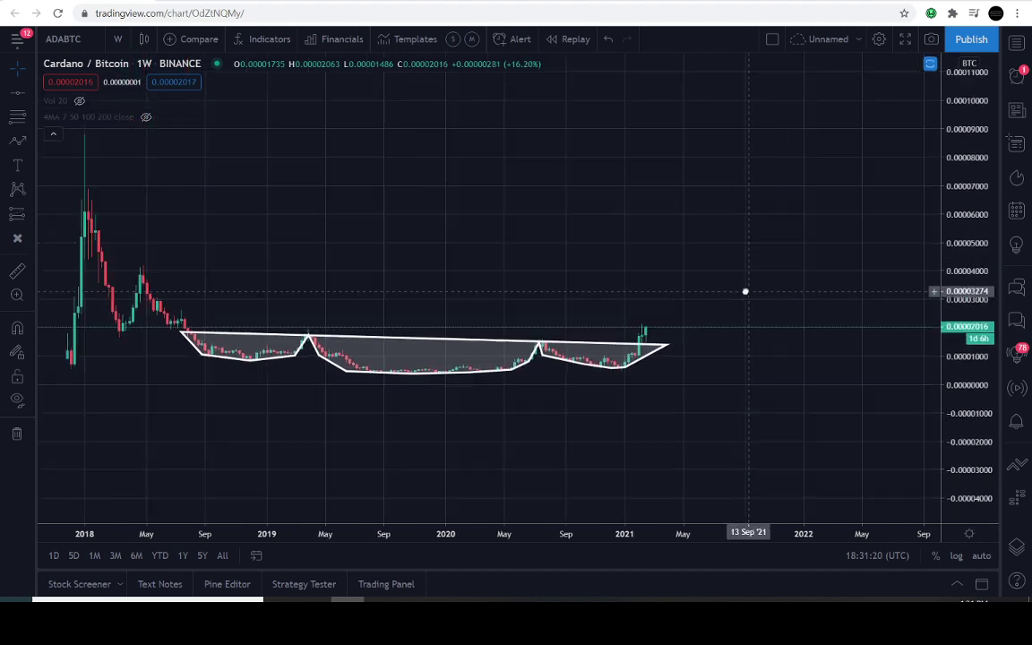
left_click(17, 270)
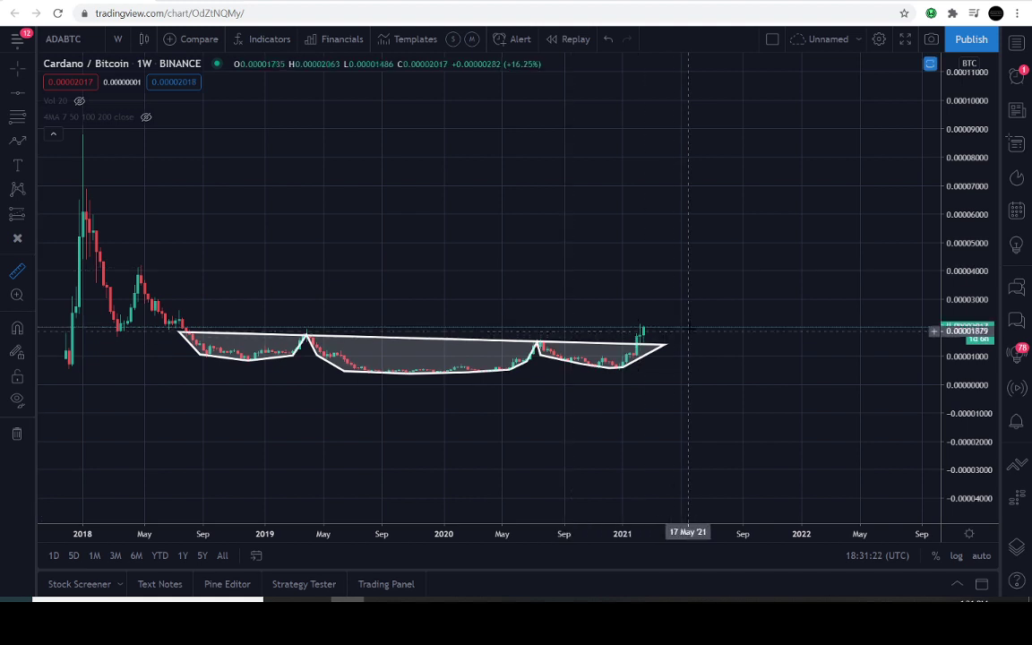
left_click(697, 327)
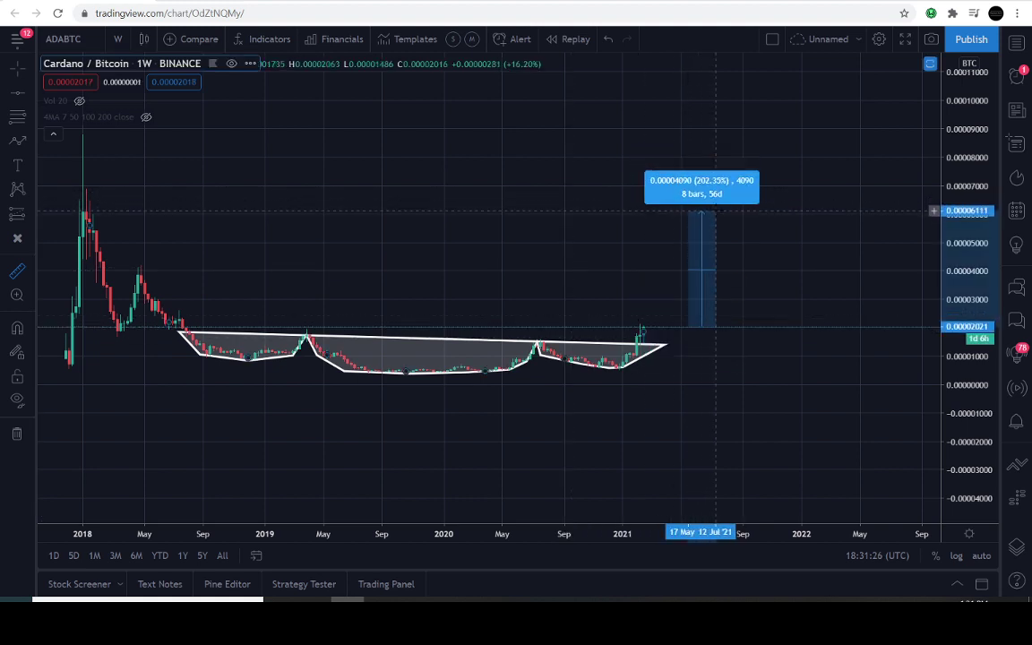
left_click(716, 211)
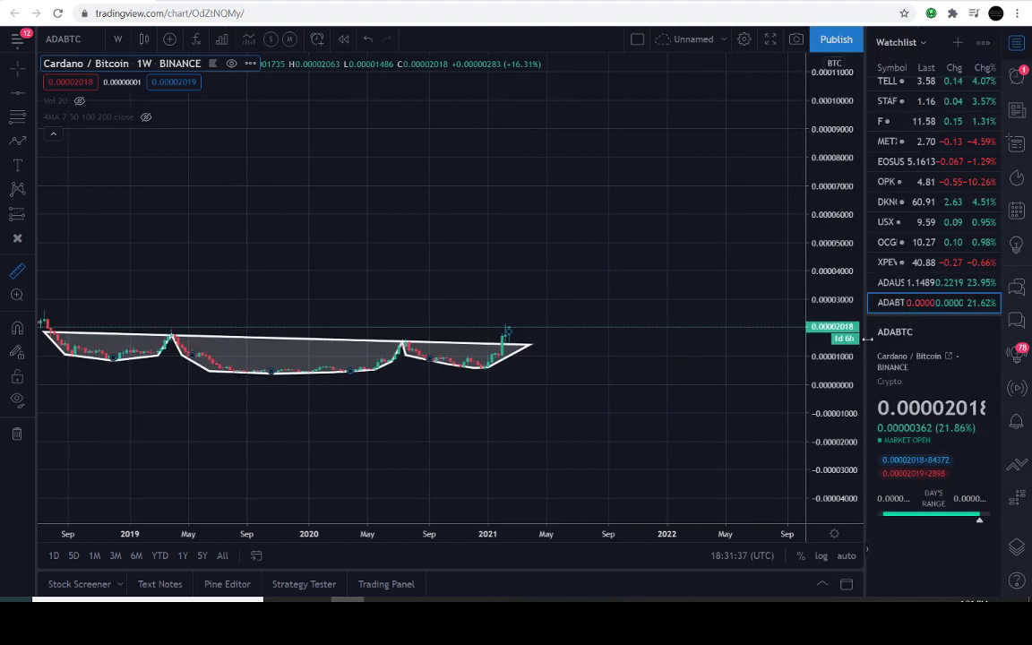
Step: Widen the watchlist and view the ADAUSD chart, returning to ADABTC for comparison
left_click_drag(867, 338, 778, 358)
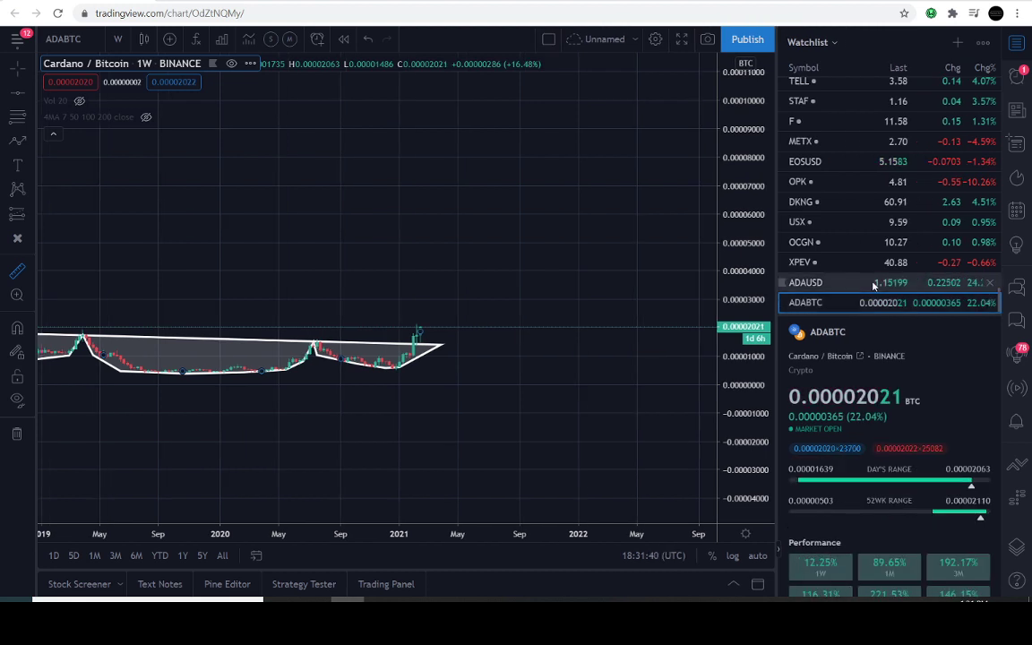
left_click(873, 285)
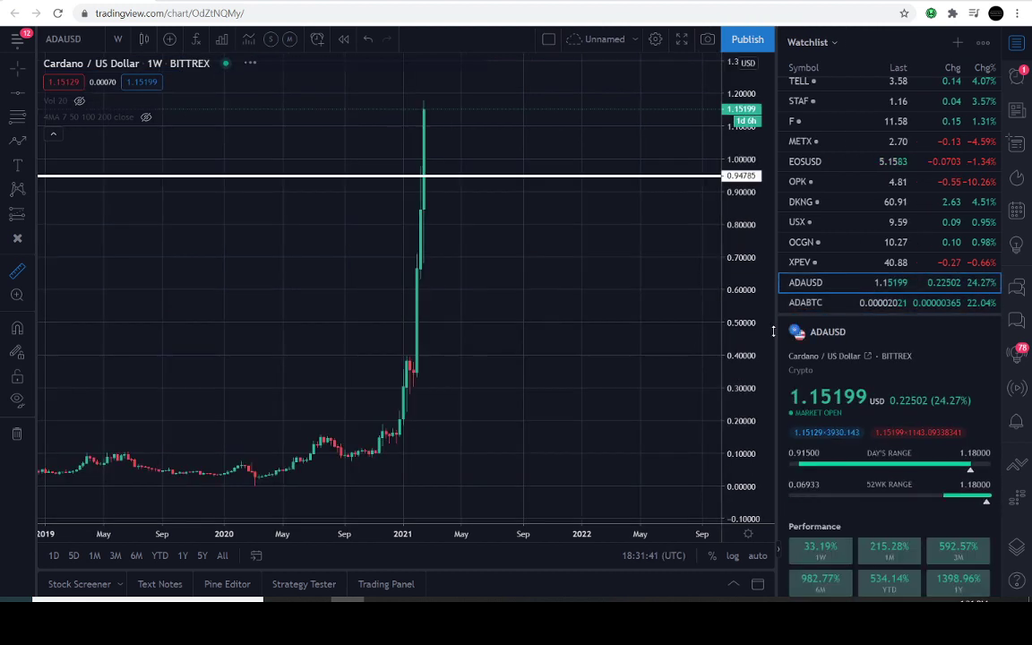
left_click(846, 304)
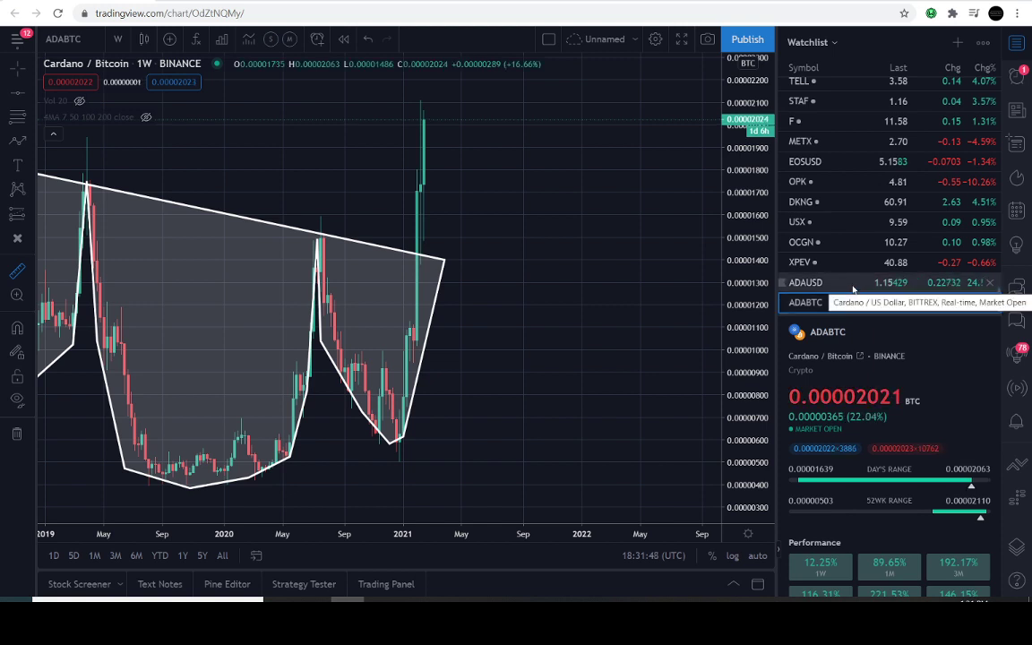
Step: Display the ADAUSD chart and collapse the watchlist to give the chart the full width
left_click(853, 285)
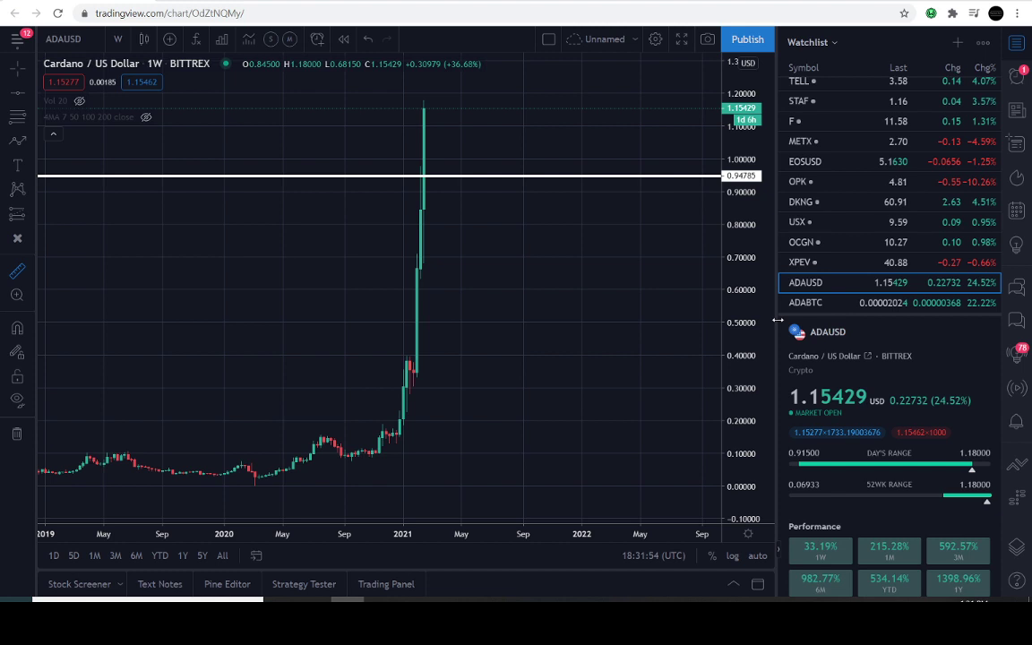
left_click_drag(778, 310, 896, 267)
left_click_drag(579, 146, 757, 232)
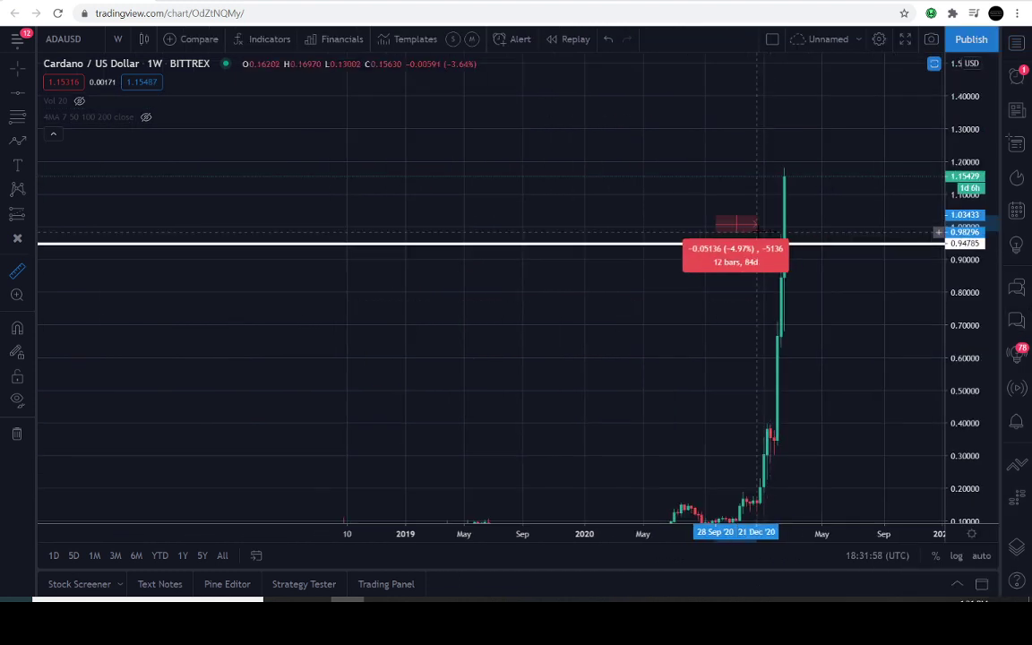
left_click(757, 232)
Step: Switch the ADAUSD chart to the 12-hour interval to inspect the breakout above the white horizontal line
left_click(115, 42)
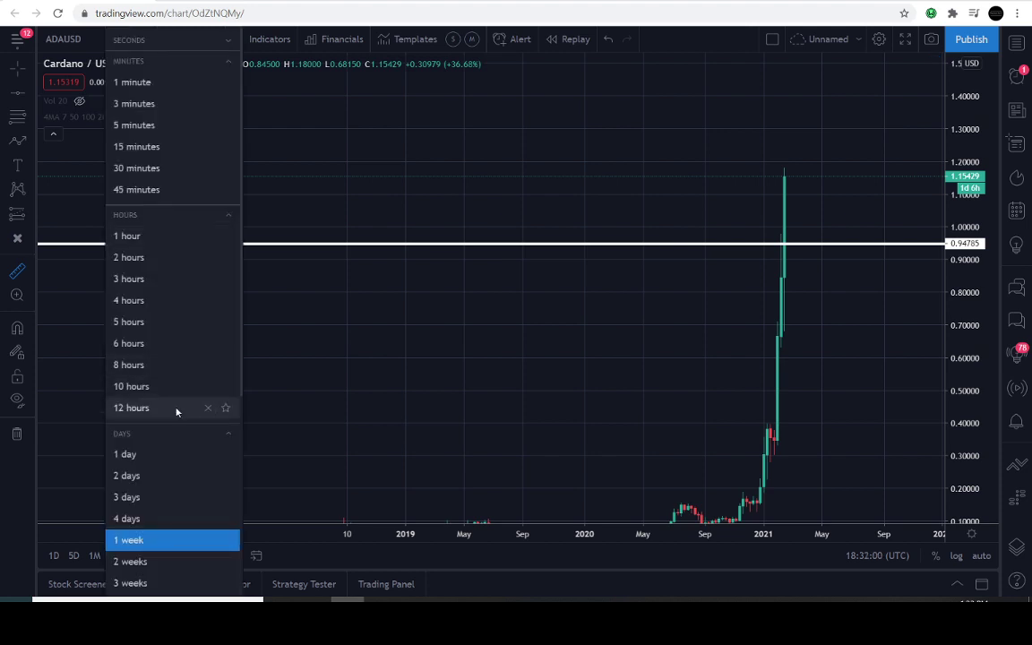
left_click(177, 407)
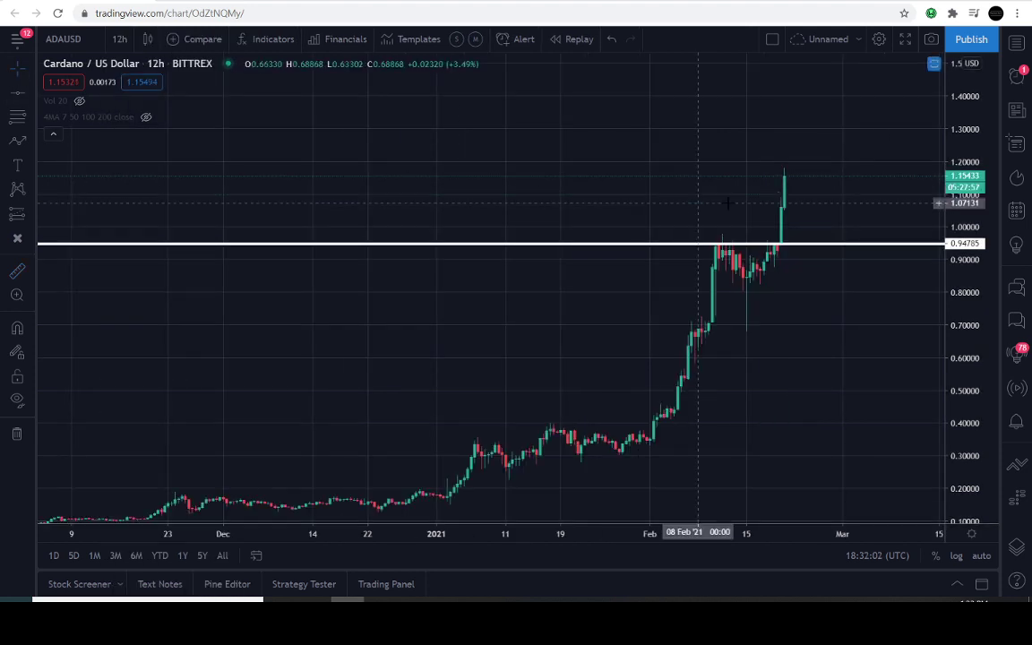
scroll(789, 268, "up", 3)
scroll(938, 270, "up", 2)
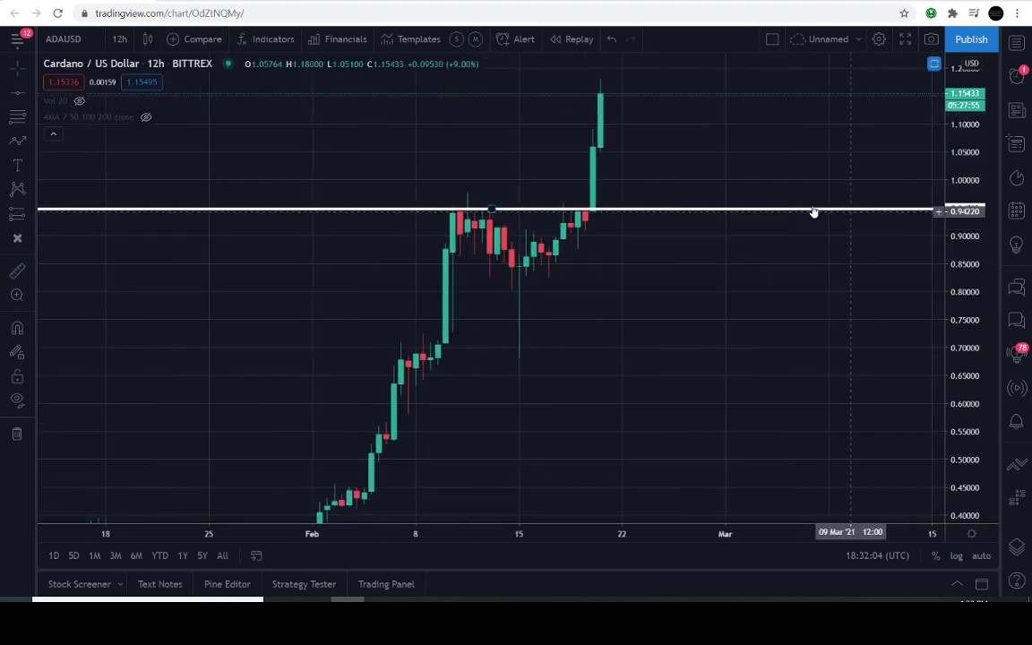
left_click_drag(693, 164, 579, 251)
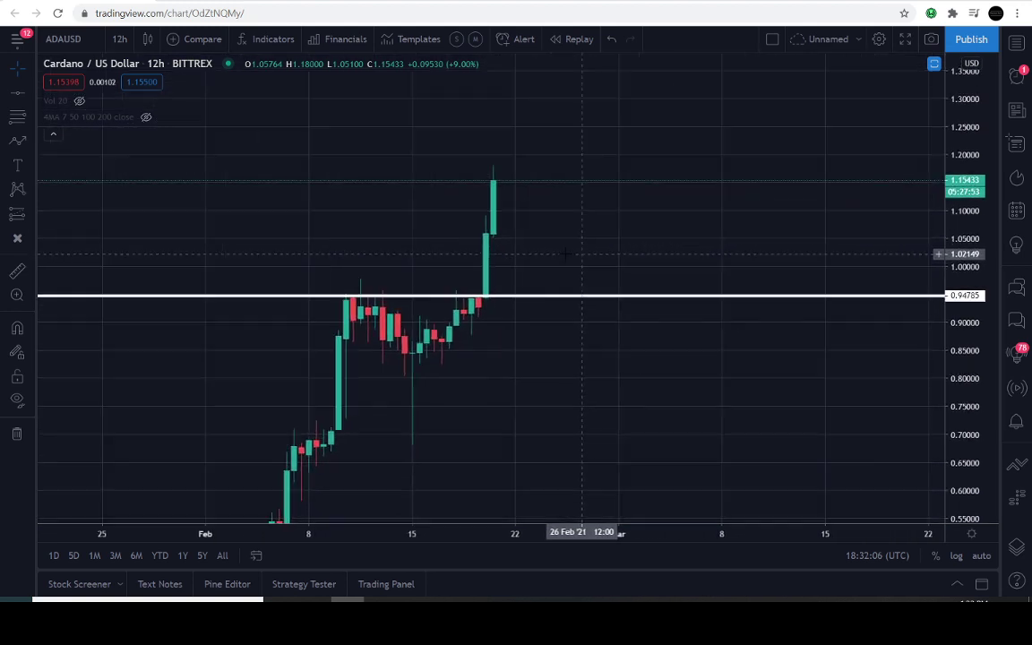
left_click_drag(405, 252, 328, 245)
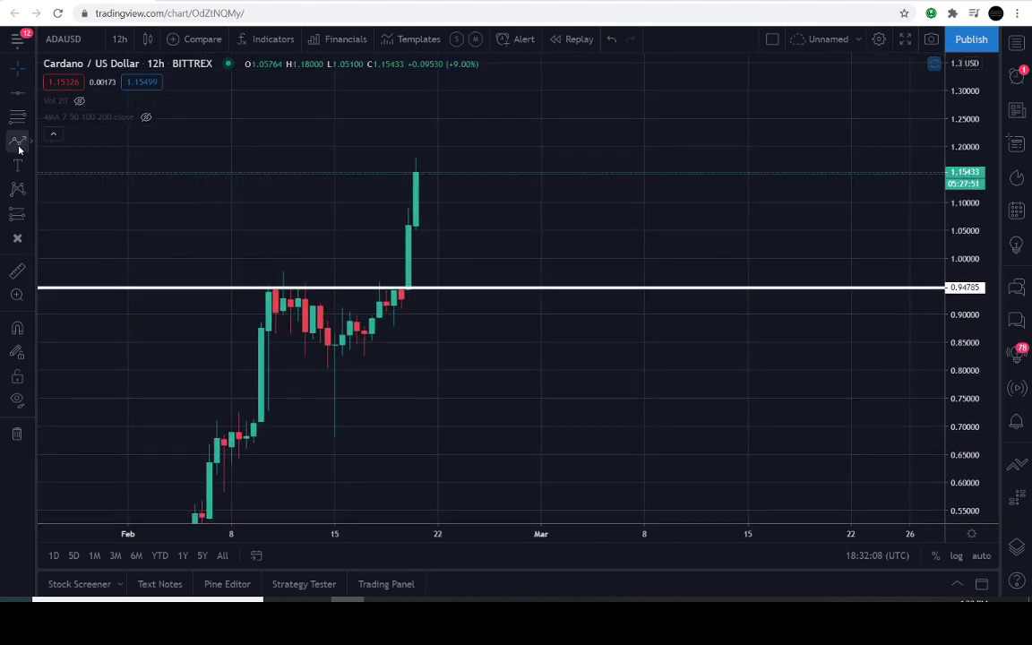
Step: Sketch a temporary zigzag path from the latest candle down to the white line and up to about 1.08, discarding it
left_click(423, 193)
left_click(438, 154)
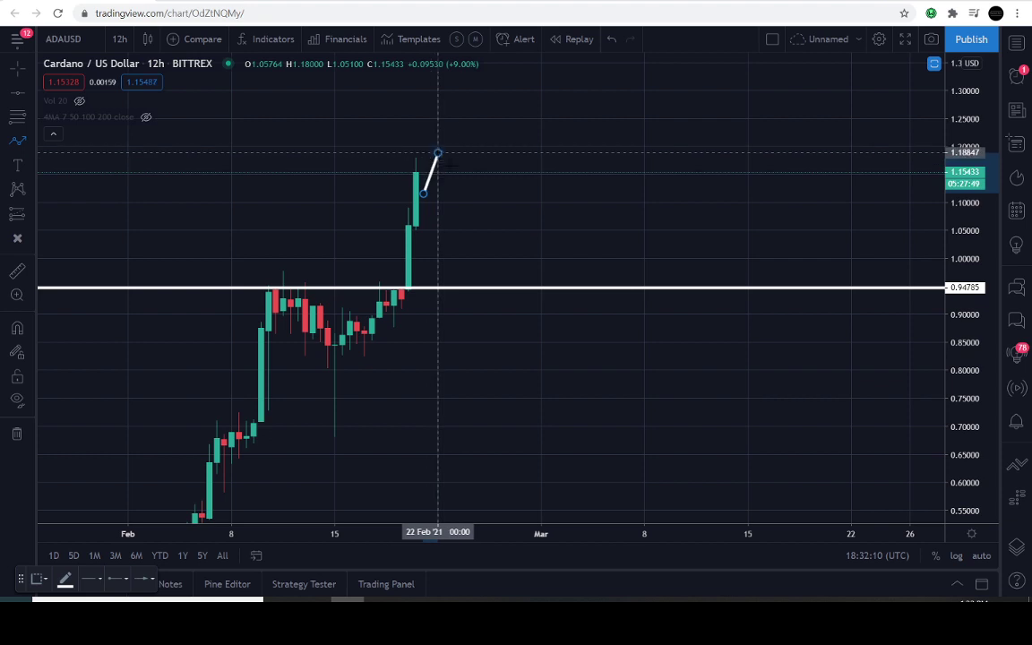
left_click(467, 231)
left_click(497, 197)
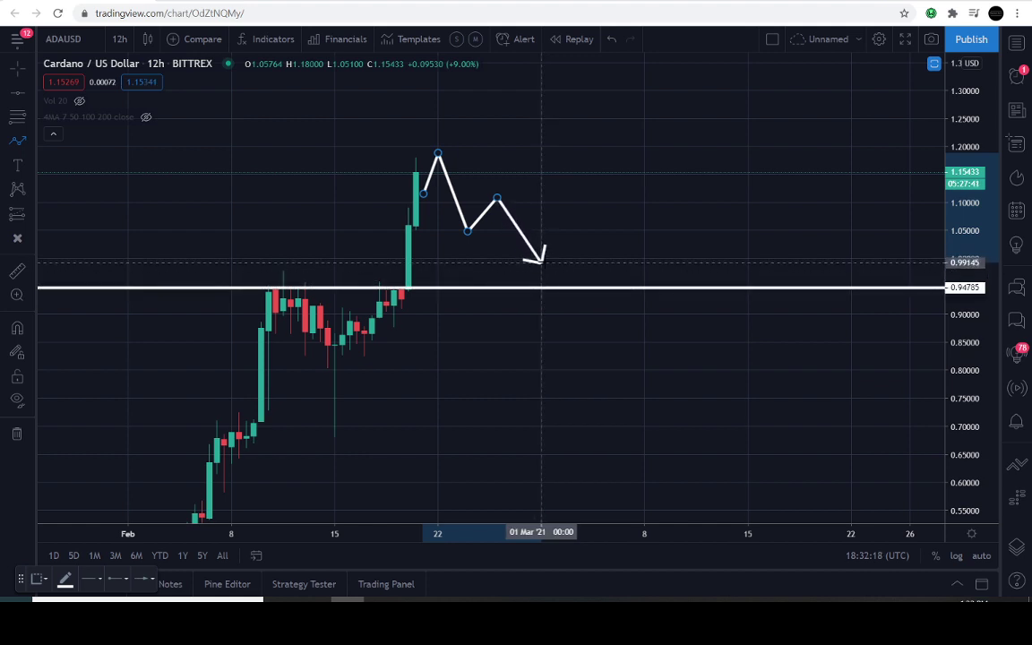
left_click(542, 286)
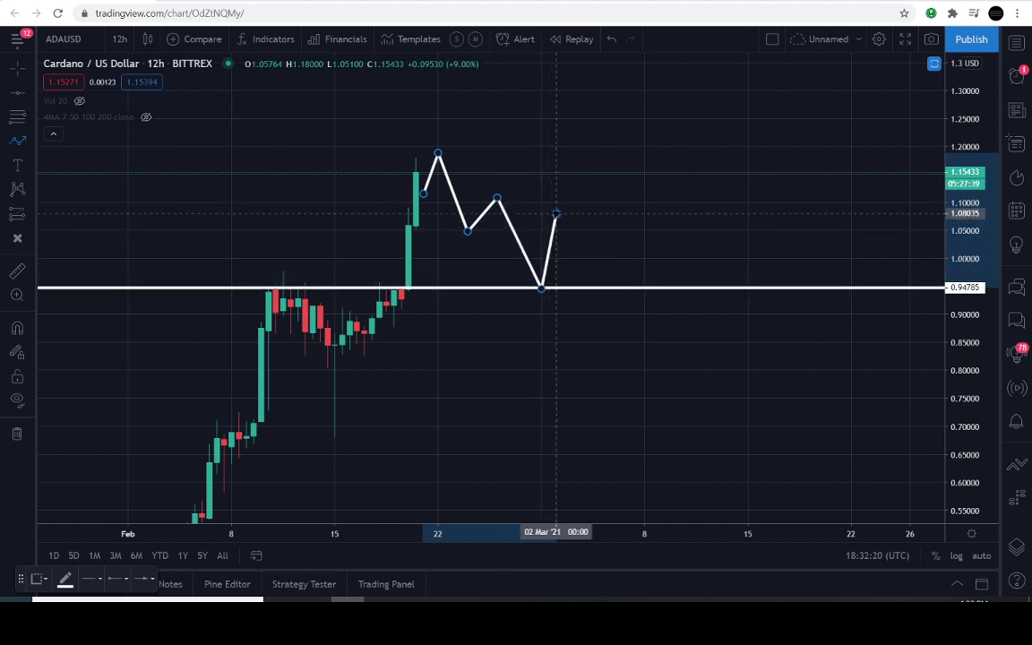
left_click(557, 213)
key("Escape")
Step: View Cardano's longer dollar price history at the 3-day interval
left_click_drag(951, 168, 952, 394)
scroll(729, 378, "down", 4)
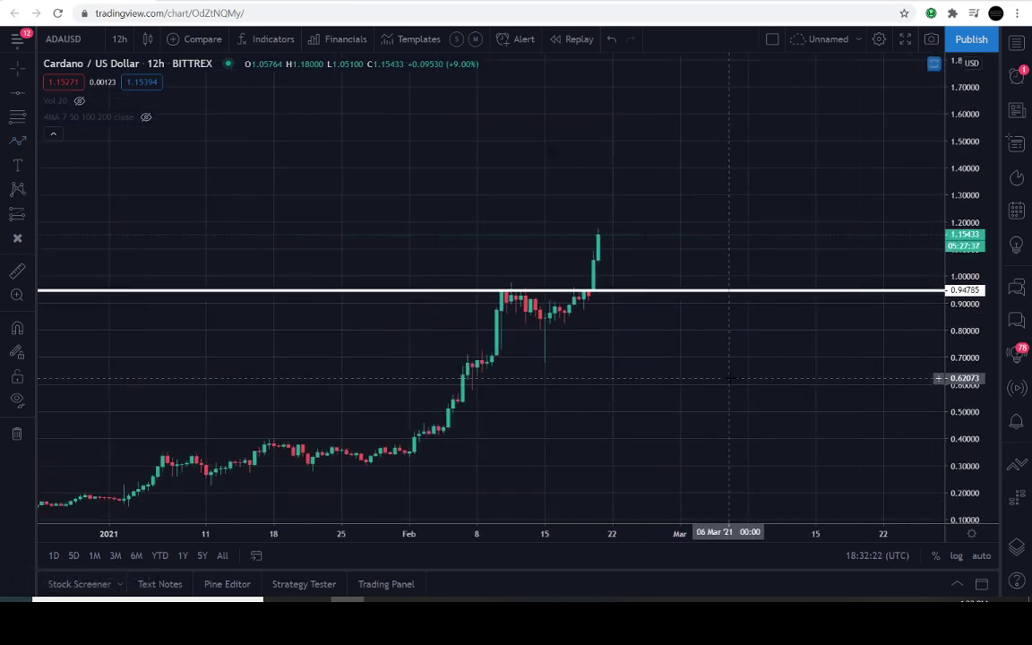
scroll(728, 378, "down", 5)
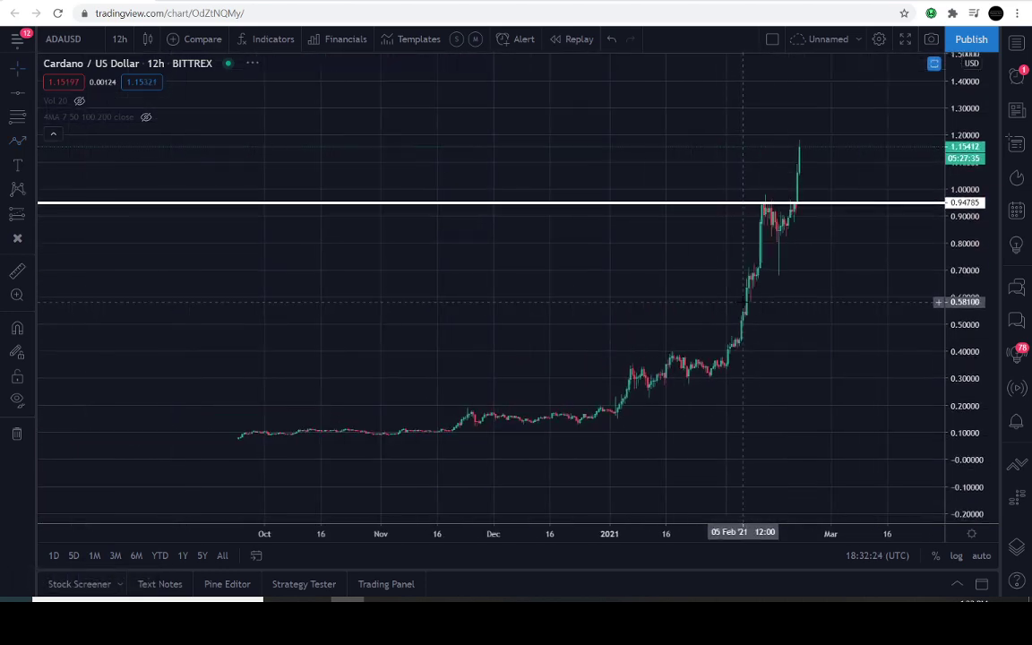
scroll(742, 302, "down", 5)
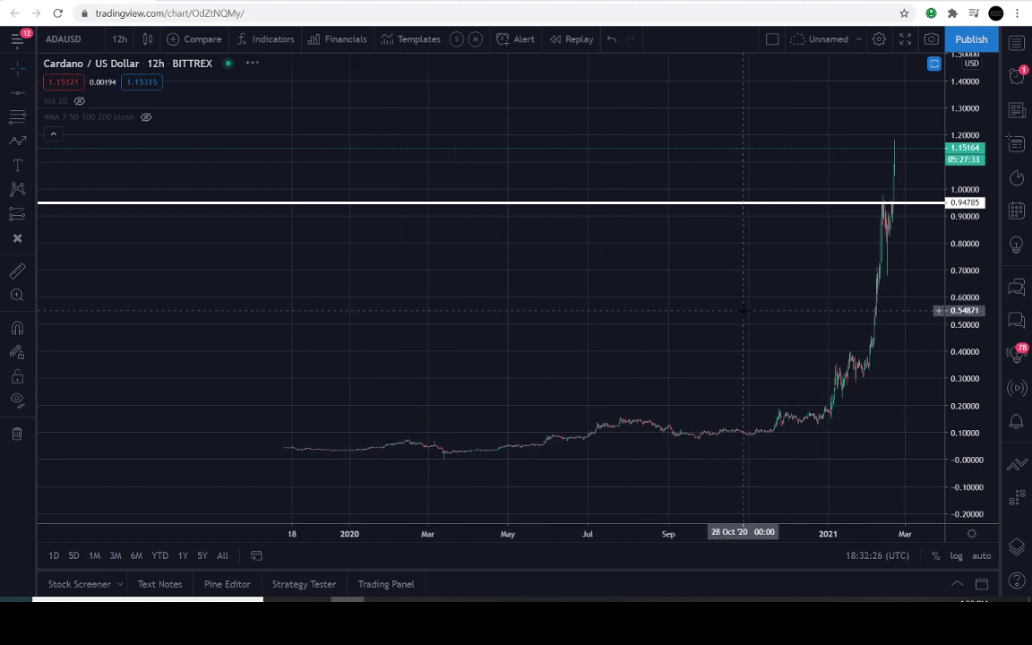
left_click(122, 41)
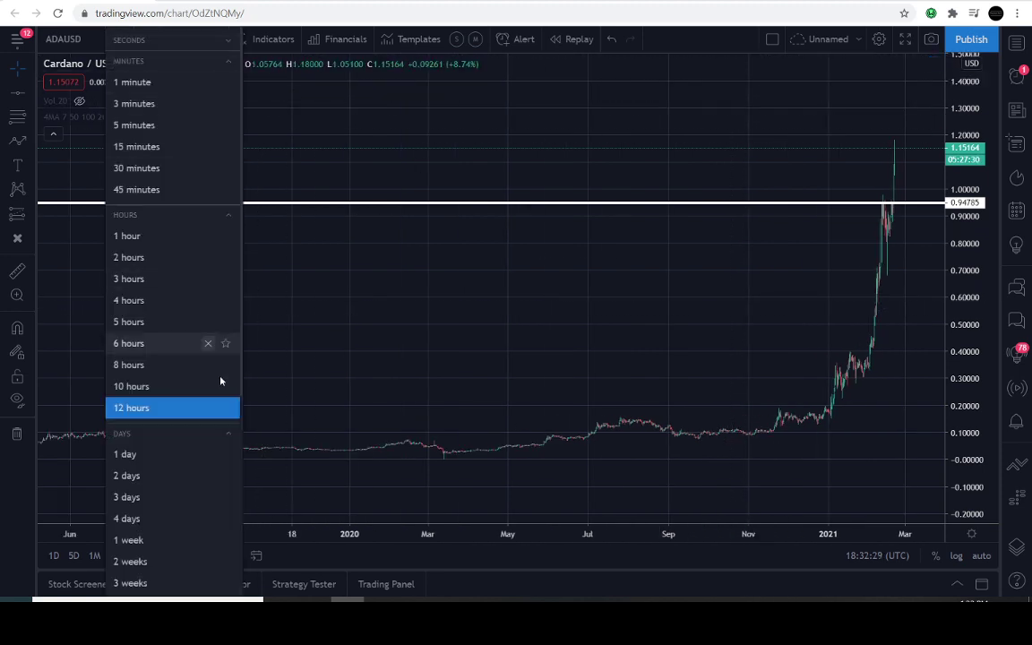
left_click(147, 507)
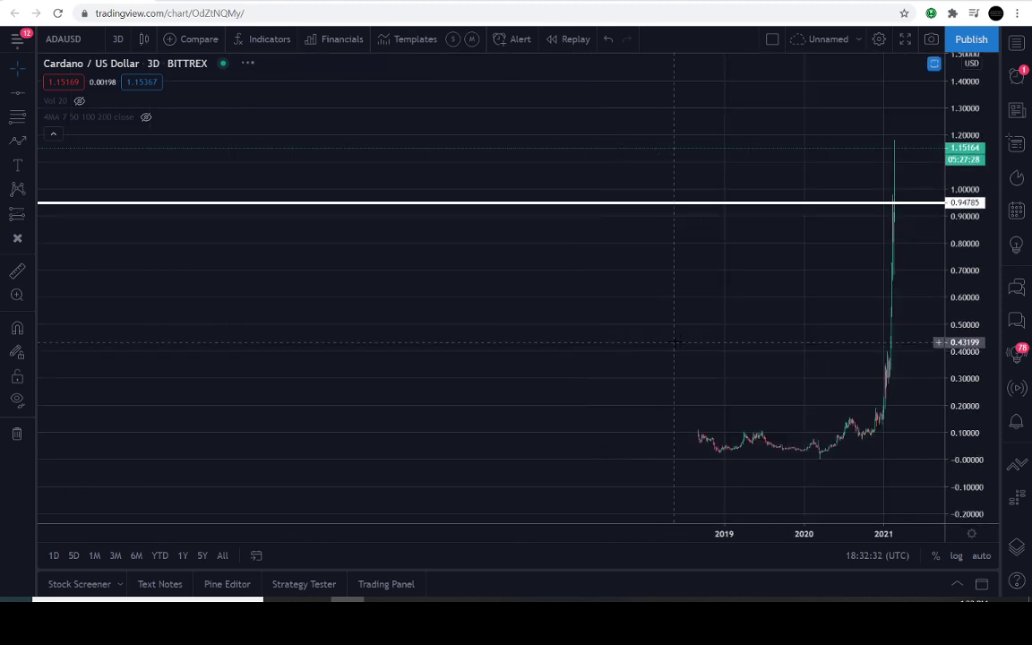
scroll(690, 349, "up", 5)
scroll(793, 412, "up", 3)
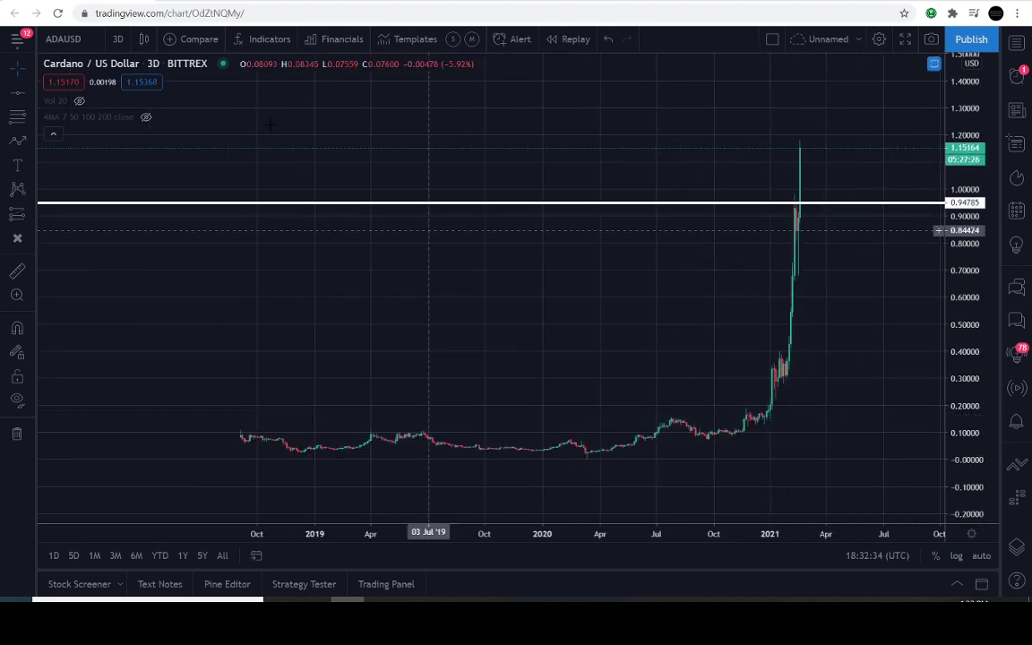
Step: View the whole ADAUSD price history at the 4-week interval, with the candles enlarged
left_click(118, 40)
scroll(148, 448, "down", 1)
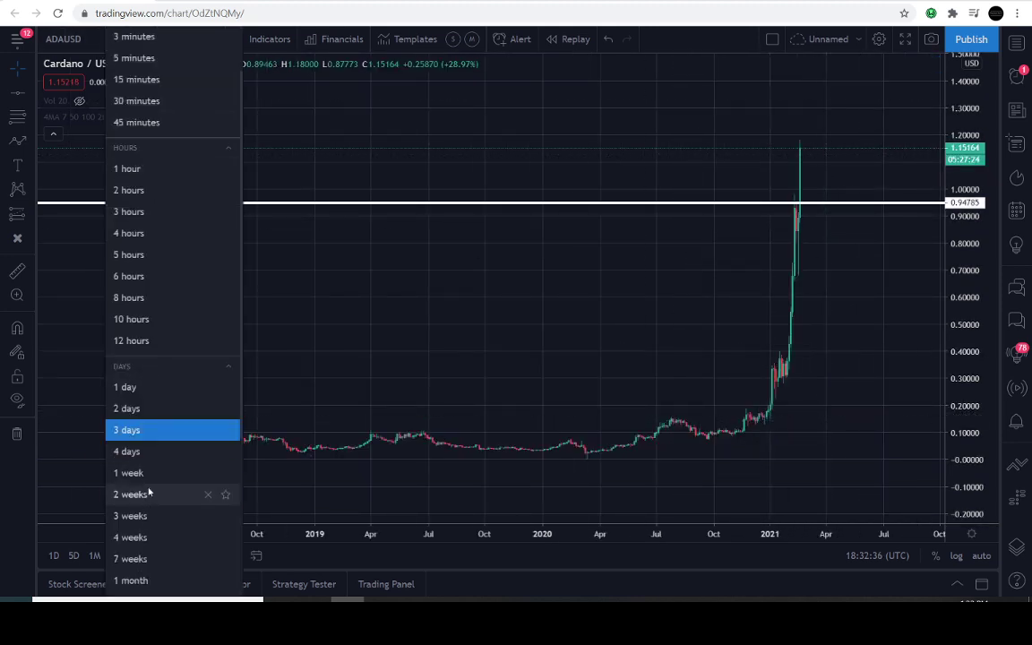
left_click(129, 537)
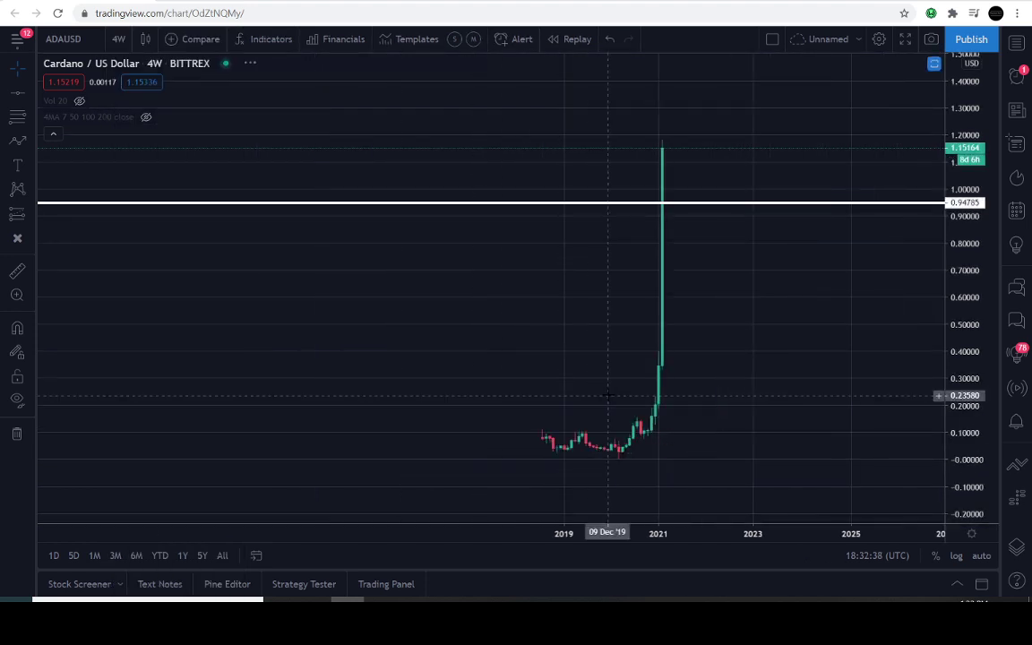
scroll(398, 348, "up", 3)
left_click_drag(423, 348, 695, 323)
scroll(696, 321, "up", 5)
left_click_drag(468, 317, 574, 260)
scroll(575, 260, "up", 1)
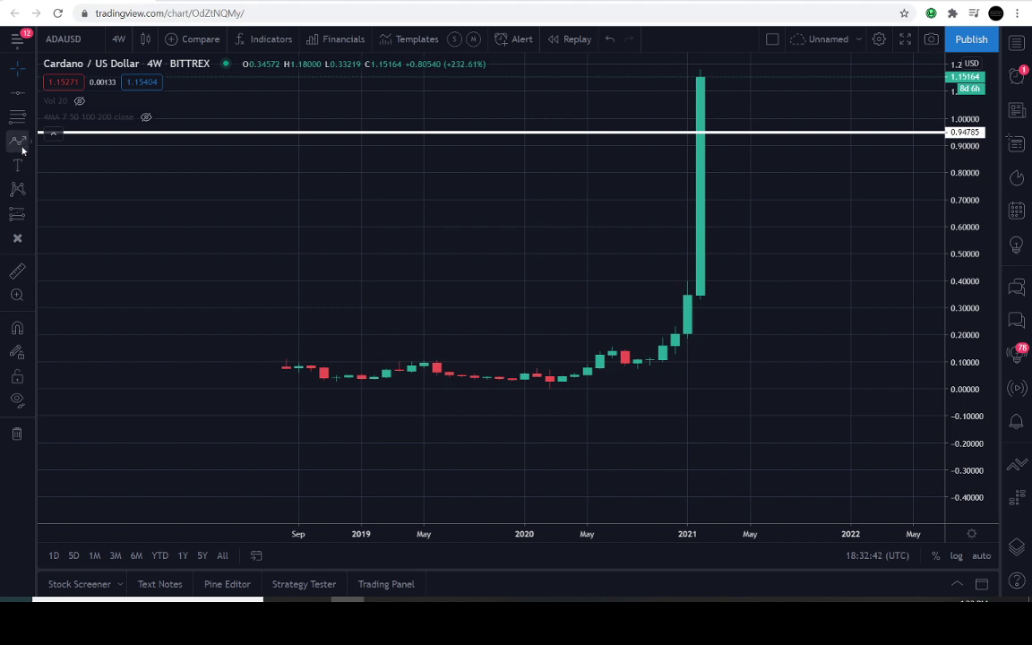
Step: Trace the ADAUSD price history with a path from the first 2018 candle to the latest candle's top near 1.15
left_click(17, 141)
left_click(285, 367)
left_click(324, 383)
left_click(361, 367)
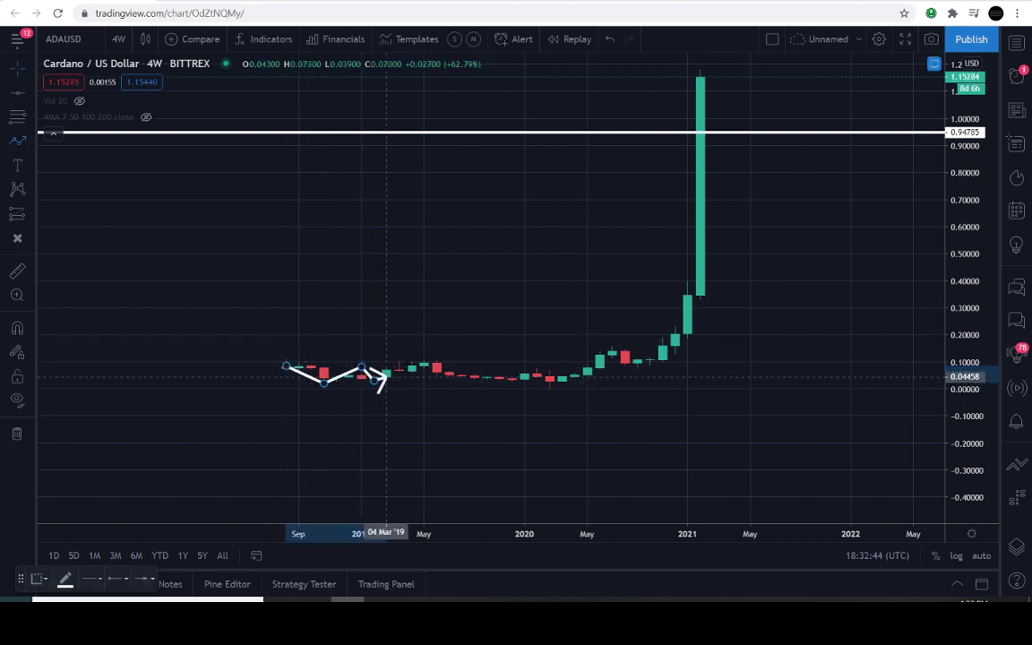
left_click(374, 381)
left_click(436, 353)
left_click(460, 374)
left_click(512, 374)
left_click(549, 390)
left_click(562, 375)
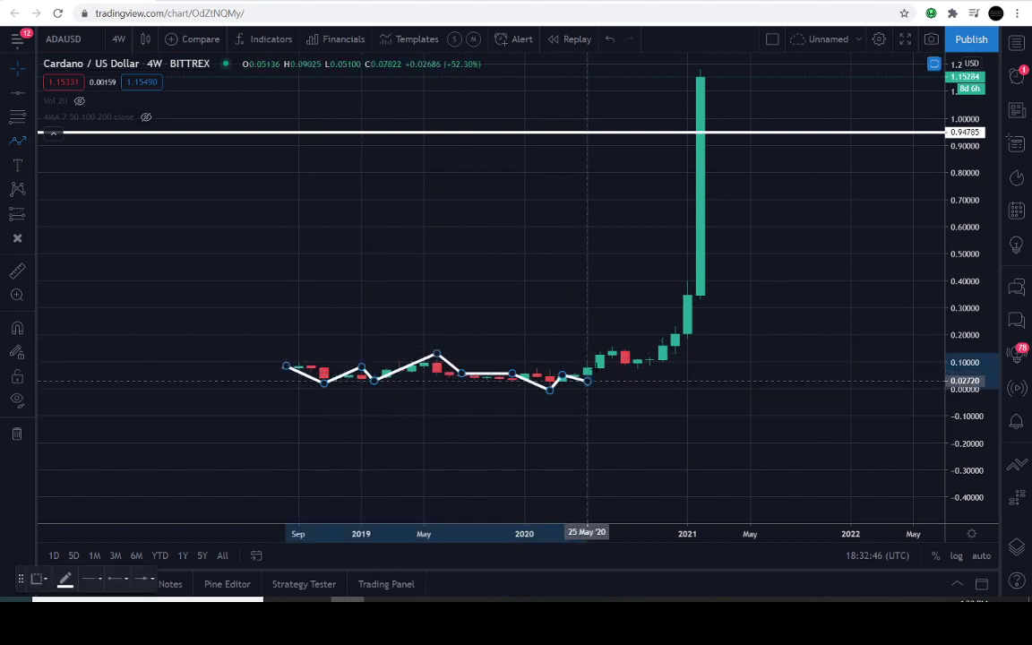
left_click(586, 381)
left_click(612, 344)
left_click(650, 358)
left_click(687, 318)
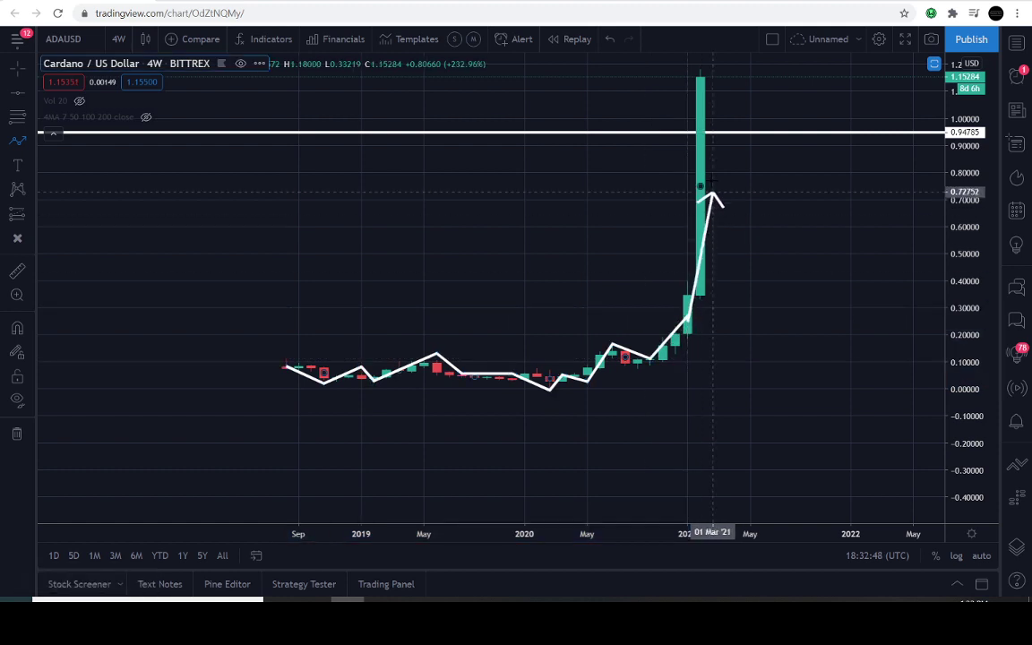
double_click(700, 77)
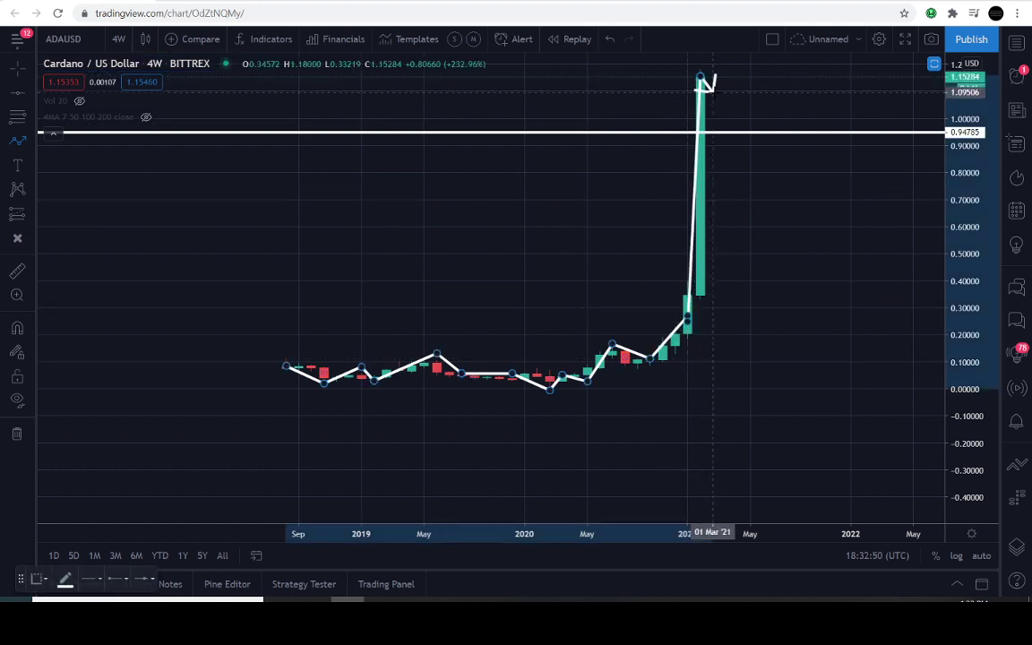
Step: Extend the path with a zigzag pullback around the white line to about 0.916, and discard the whole path
left_click(726, 134)
left_click(738, 101)
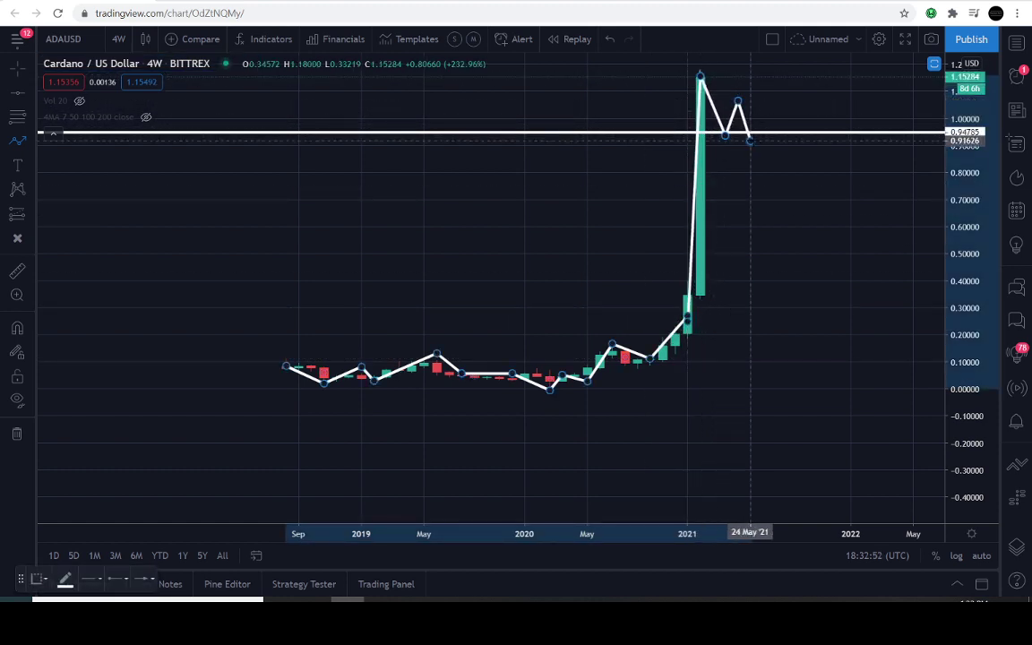
left_click(751, 140)
key("Escape")
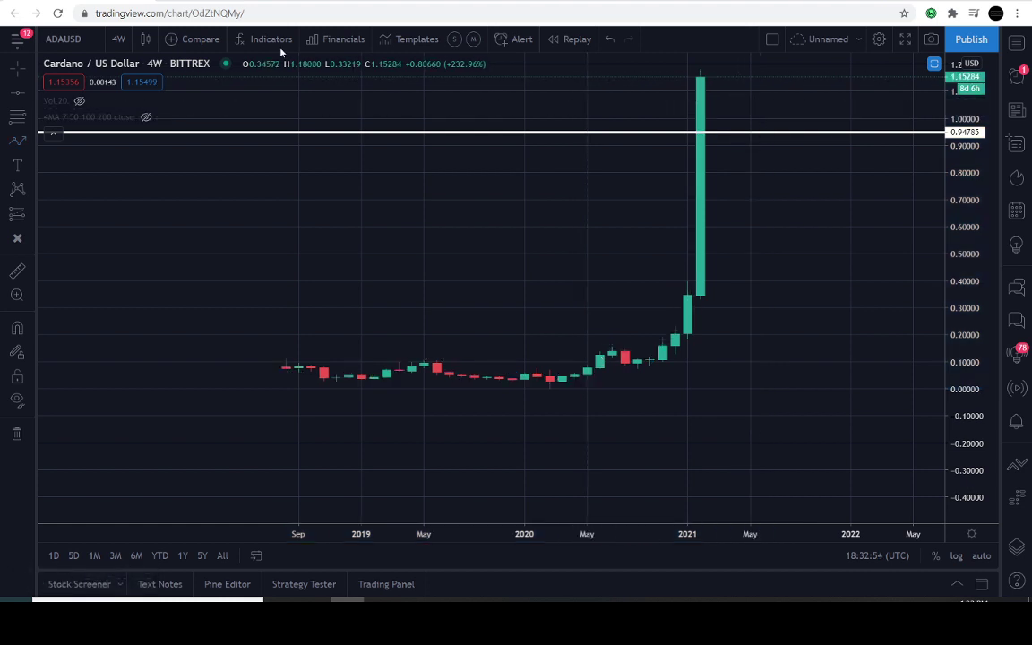
Step: Return the ADAUSD chart to the 12-hour interval, framing the February 2021 breakout with room for projections
left_click(119, 40)
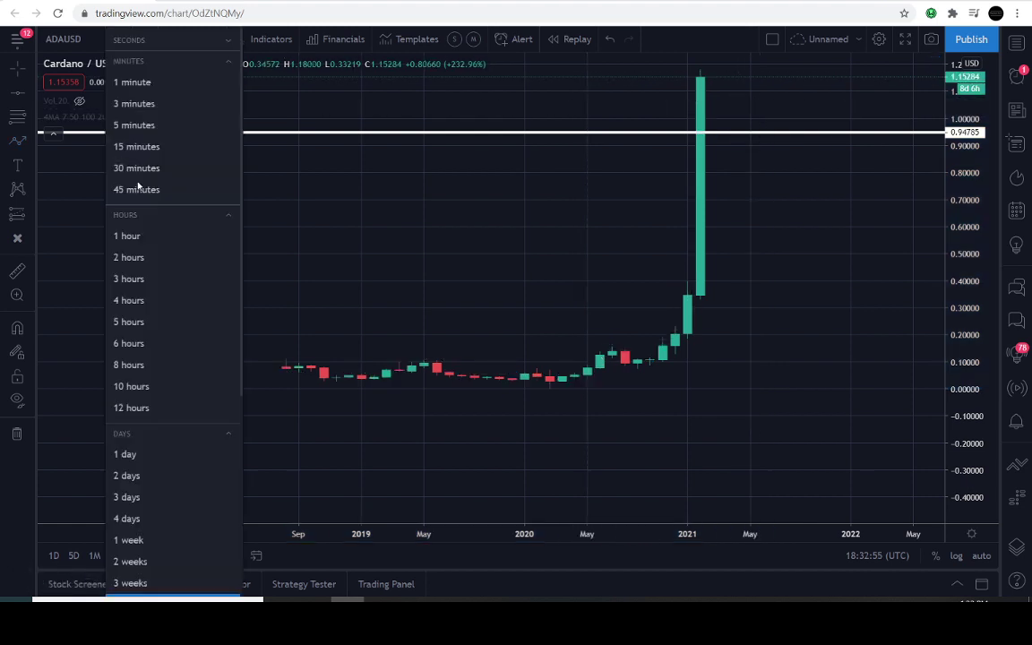
left_click(156, 406)
left_click_drag(686, 208, 755, 354)
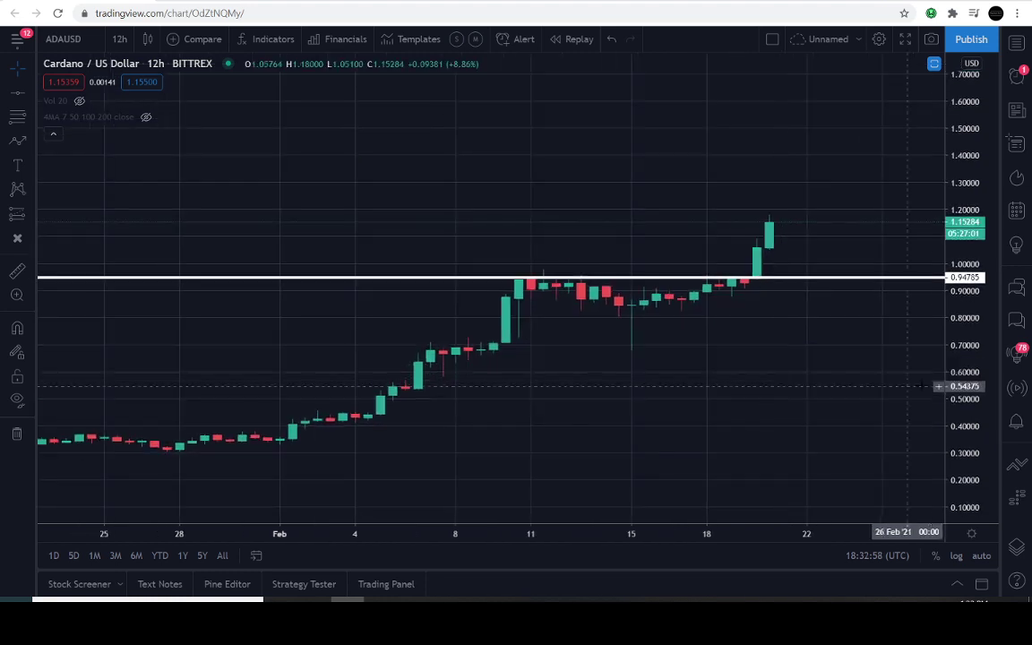
left_click_drag(952, 394, 851, 131)
left_click_drag(669, 158, 339, 222)
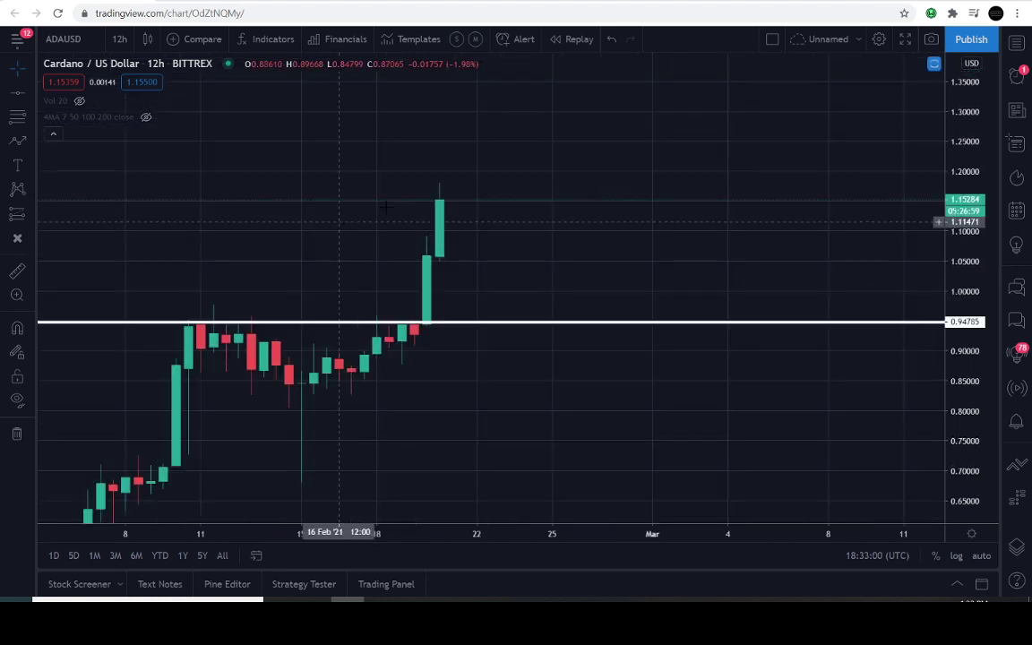
scroll(717, 233, "down", 6)
left_click_drag(742, 233, 484, 242)
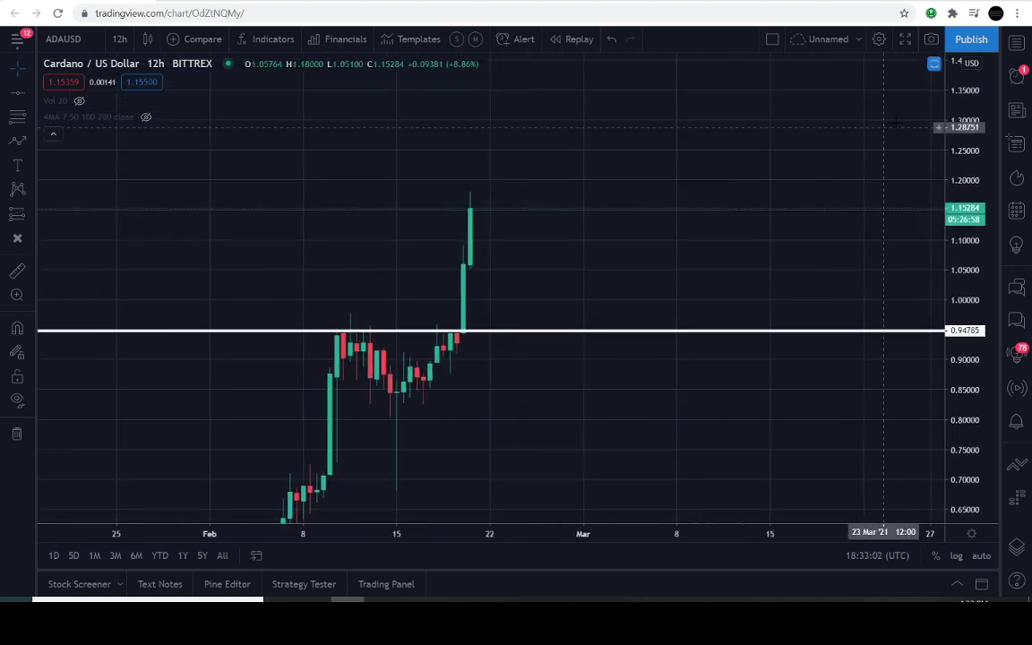
left_click_drag(951, 212, 952, 319)
left_click_drag(704, 227, 593, 255)
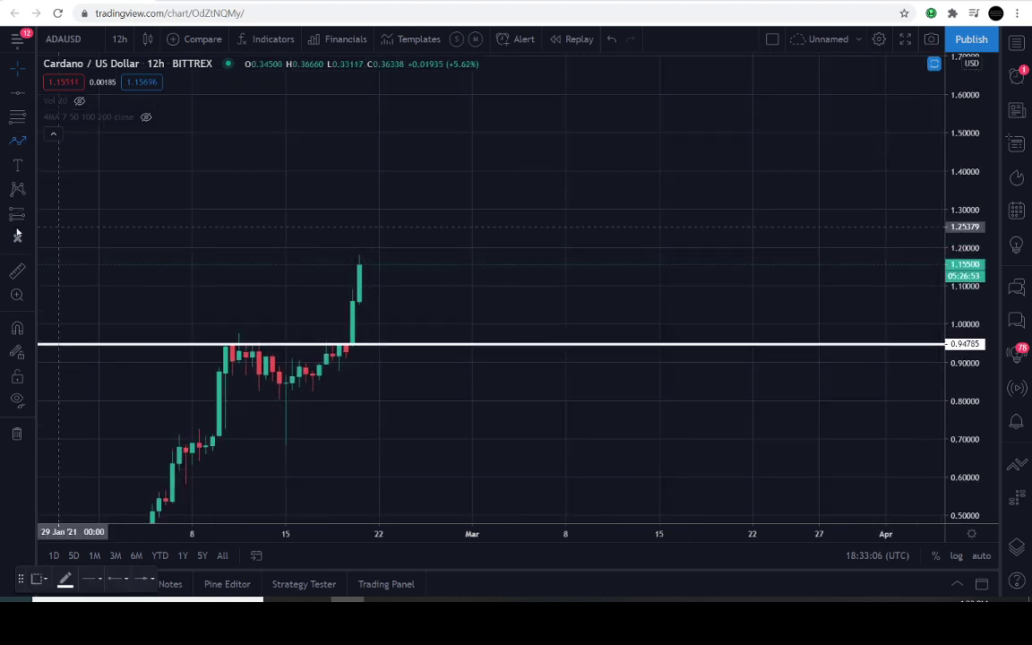
Step: Measure the percentage drop from the current price to the white horizontal support line
left_click(17, 270)
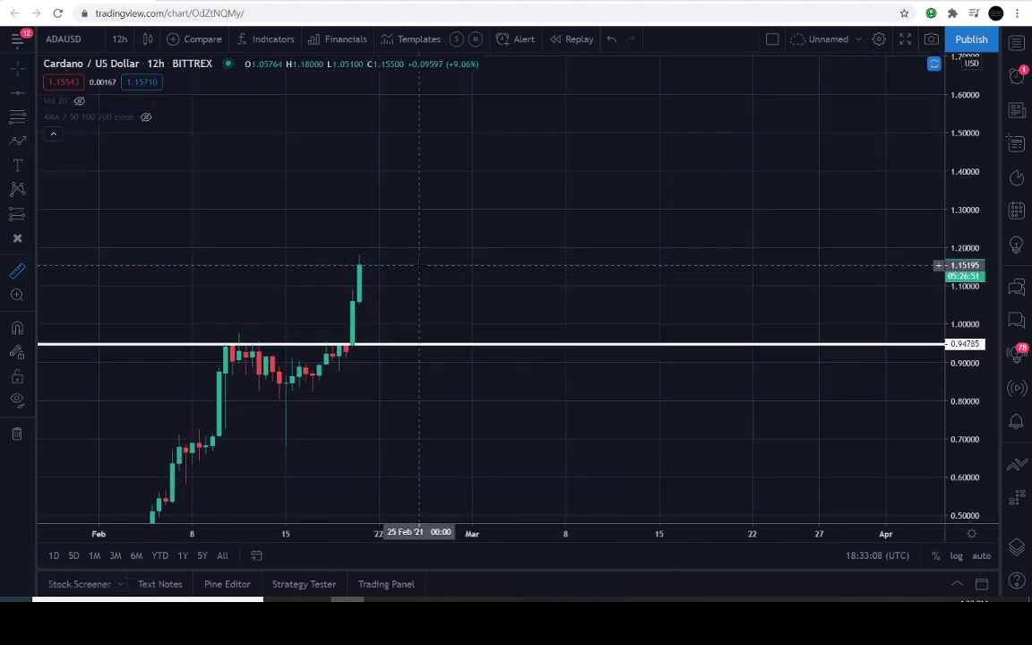
left_click(420, 265)
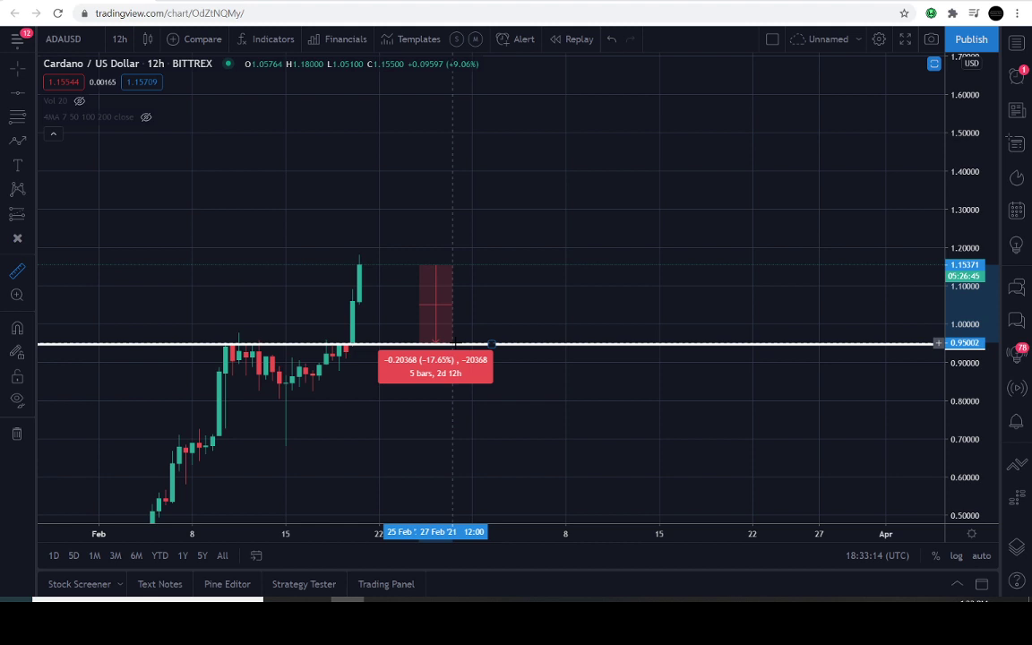
left_click(458, 341)
Step: Draw a Fib retracement over the February consolidation, from about 0.976 on 9 February down to about 0.683 on 26 February
scroll(419, 288, "down", 1)
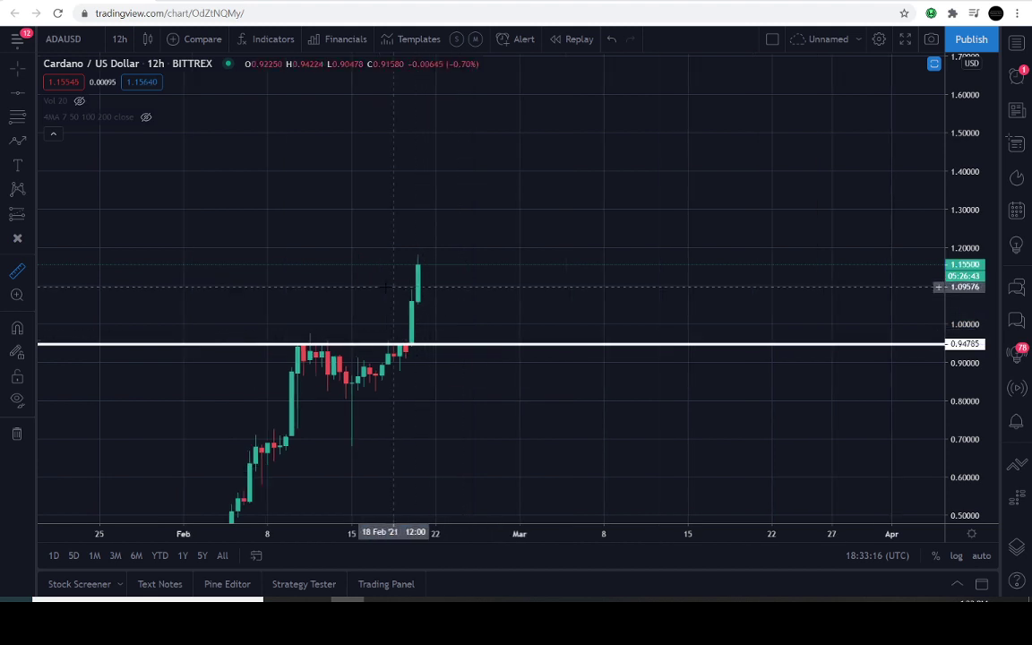
left_click_drag(277, 286, 297, 242)
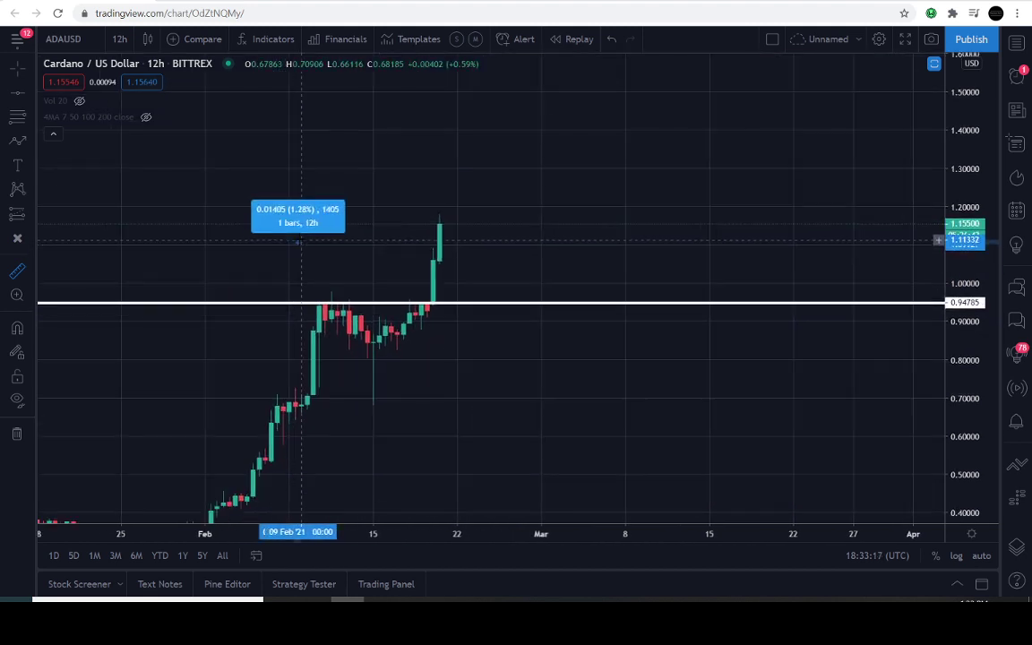
left_click(16, 117)
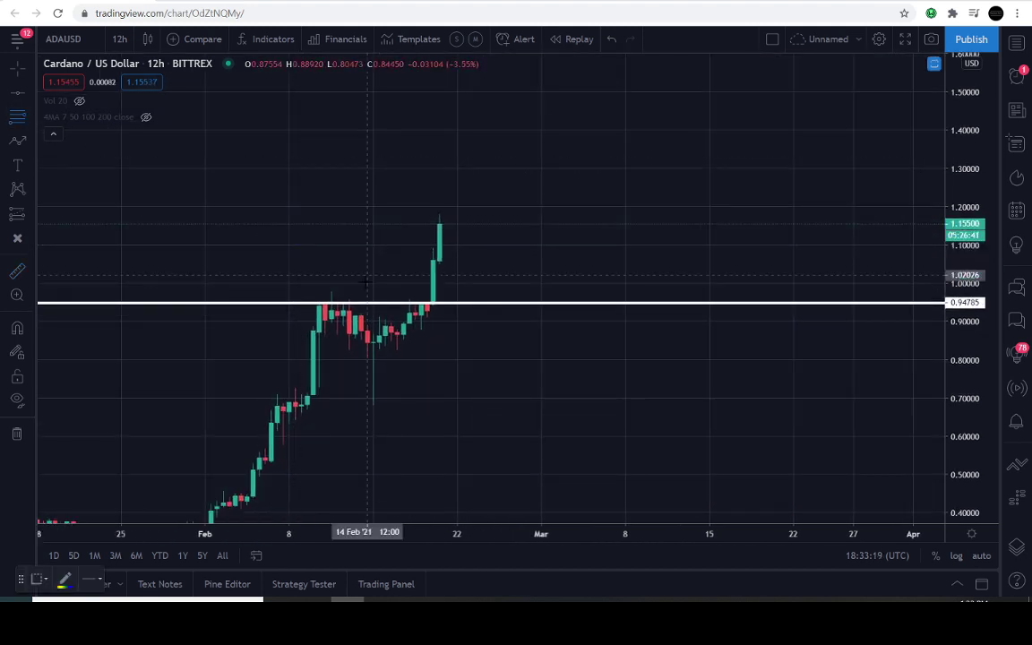
left_click(301, 292)
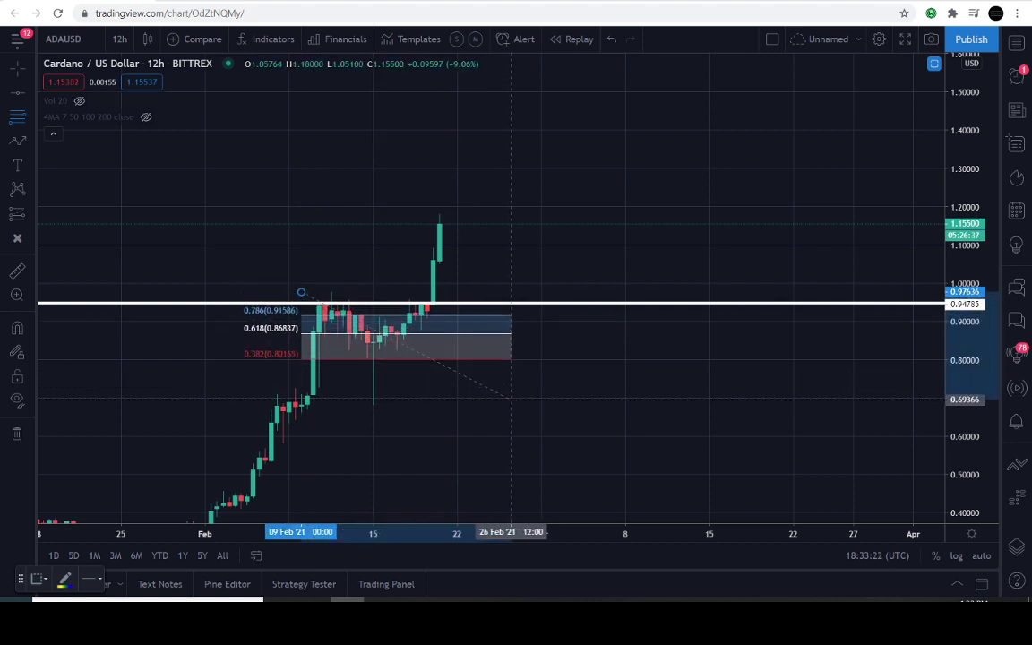
left_click(511, 404)
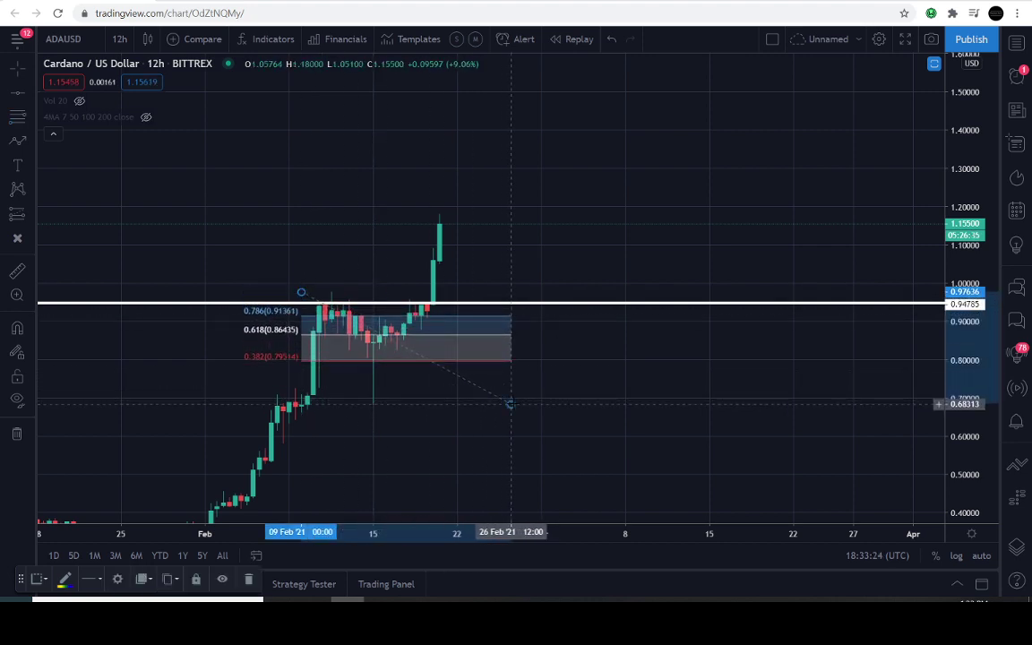
Step: Enable the 1.272 level on the Fib retracement
double_click(466, 365)
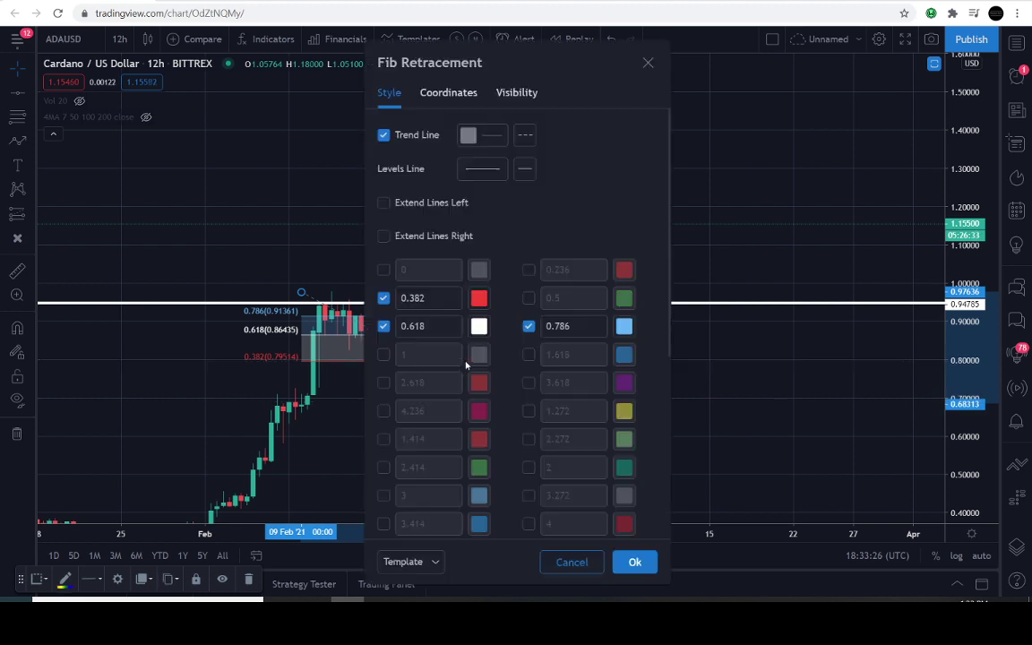
left_click(529, 410)
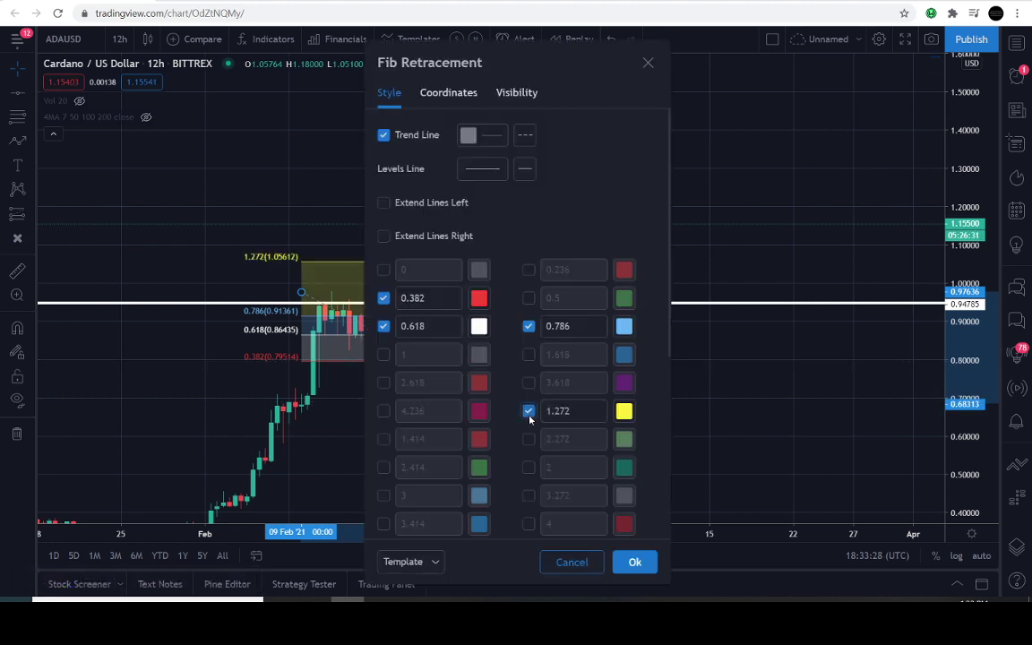
left_click(631, 562)
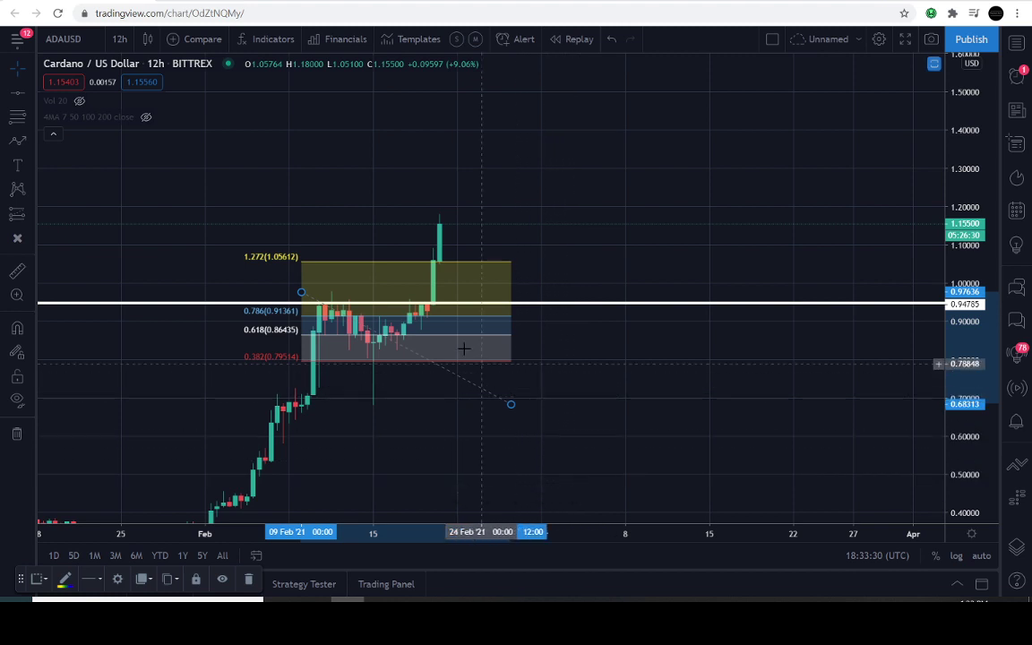
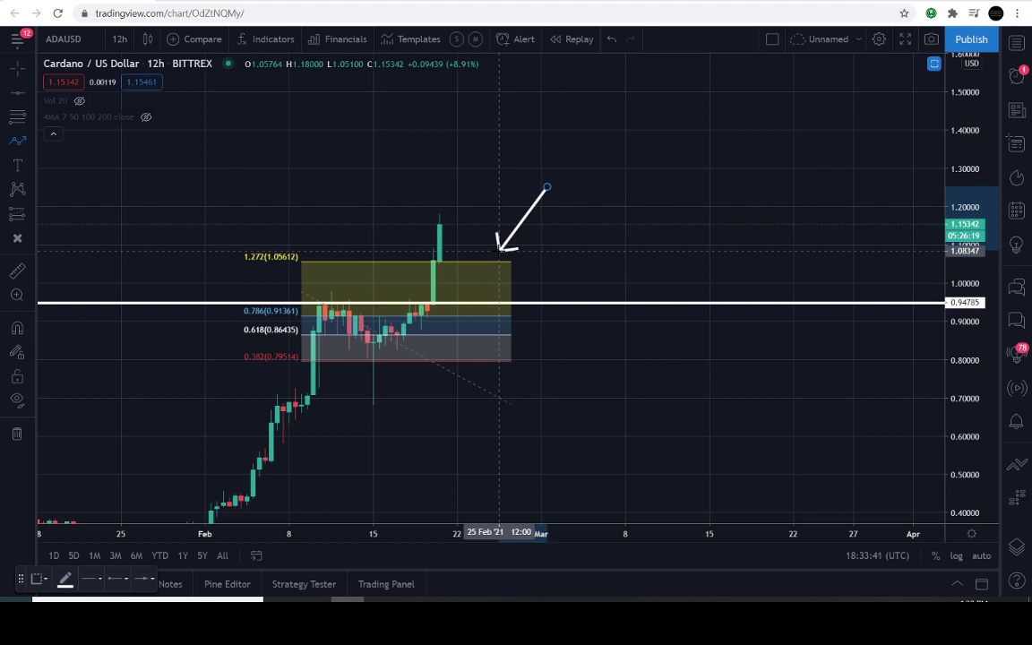
Step: Discard the arrow pointing at the 1.272 level and delete the Fib retracement from the chart
key("Escape")
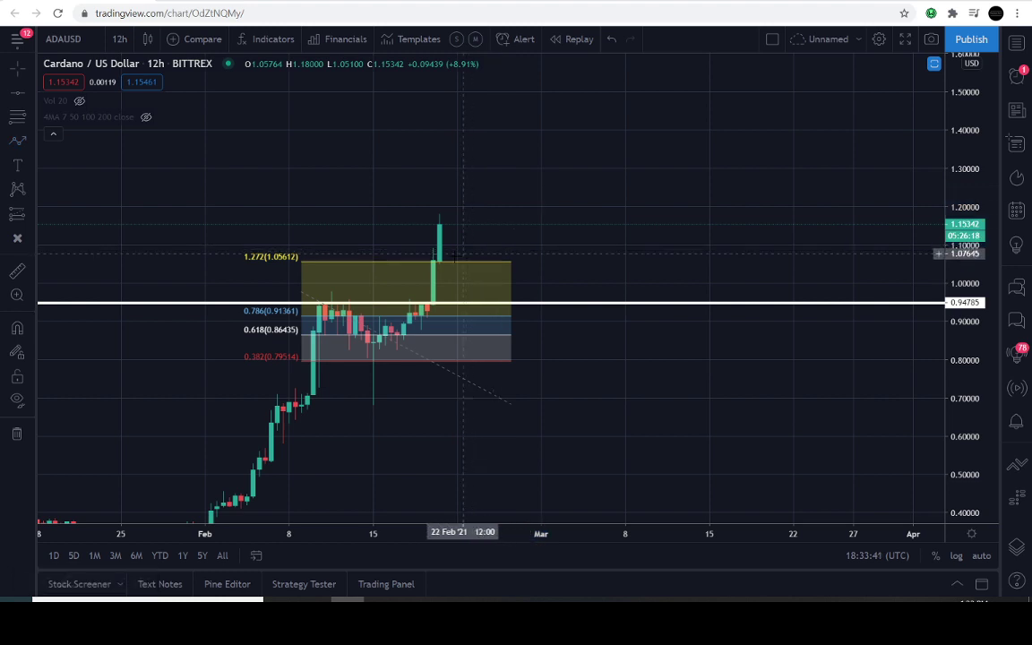
left_click(32, 69)
left_click(493, 270)
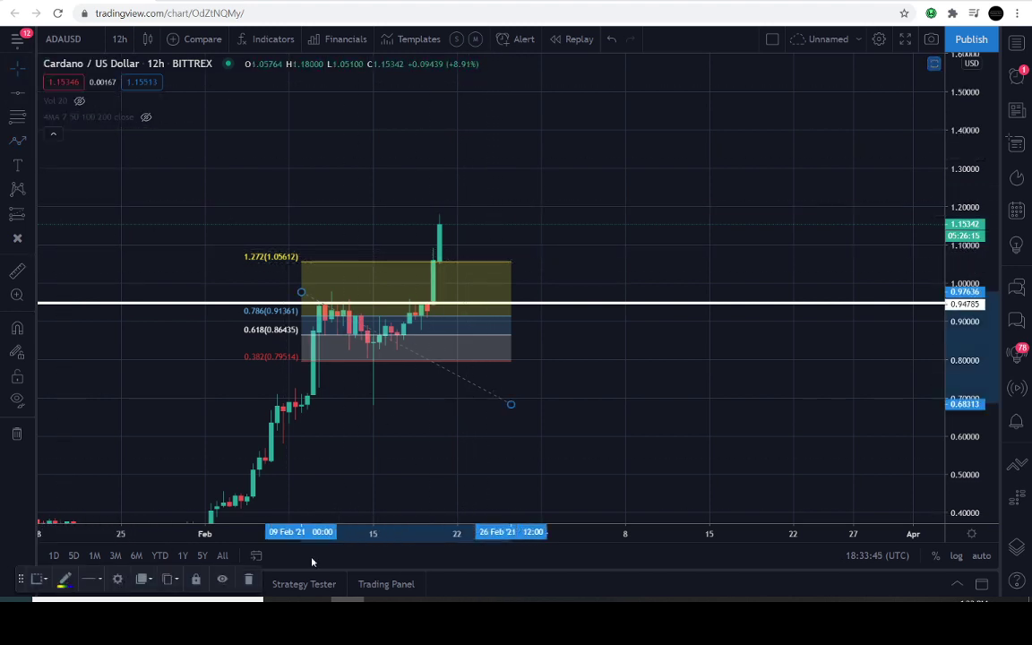
left_click(252, 580)
Step: Trace the February rally to the white line and the pullback below it with a zigzag path, and discard the path
mouse_move(183, 411)
left_mouse_down()
mouse_move(310, 288)
mouse_move(143, 365)
left_mouse_up()
scroll(311, 288, "up", 2)
left_click(17, 141)
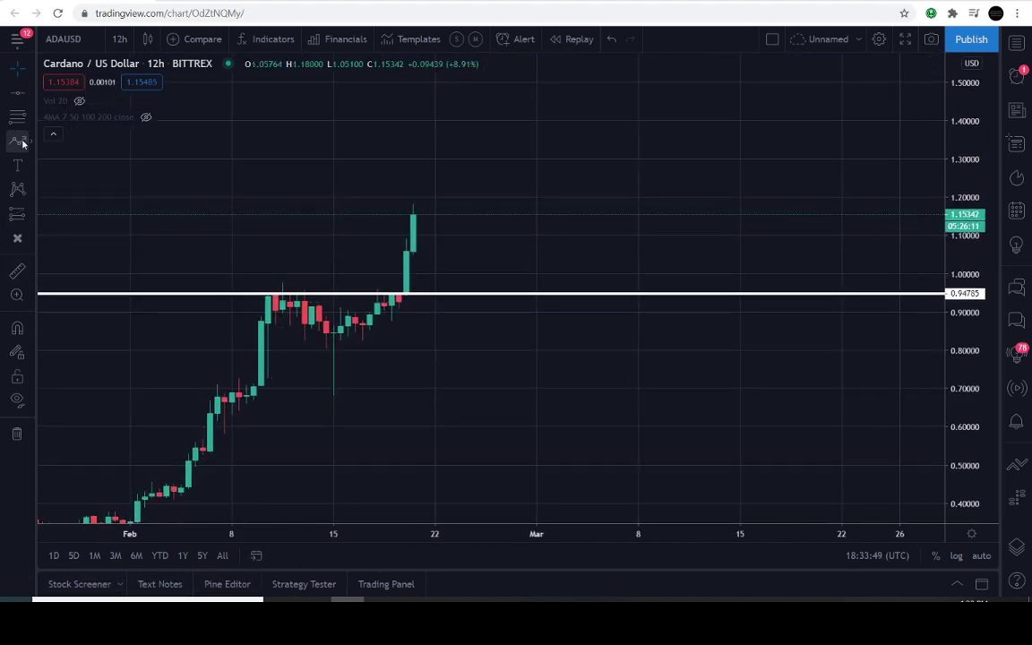
left_click(218, 414)
left_click(235, 390)
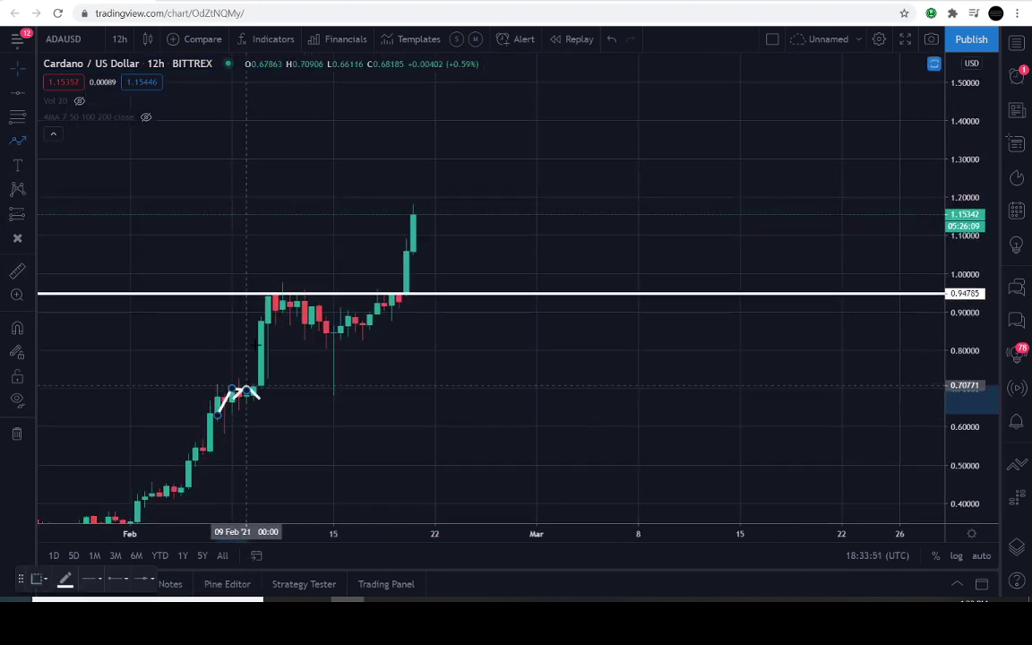
left_click(273, 294)
left_click(312, 332)
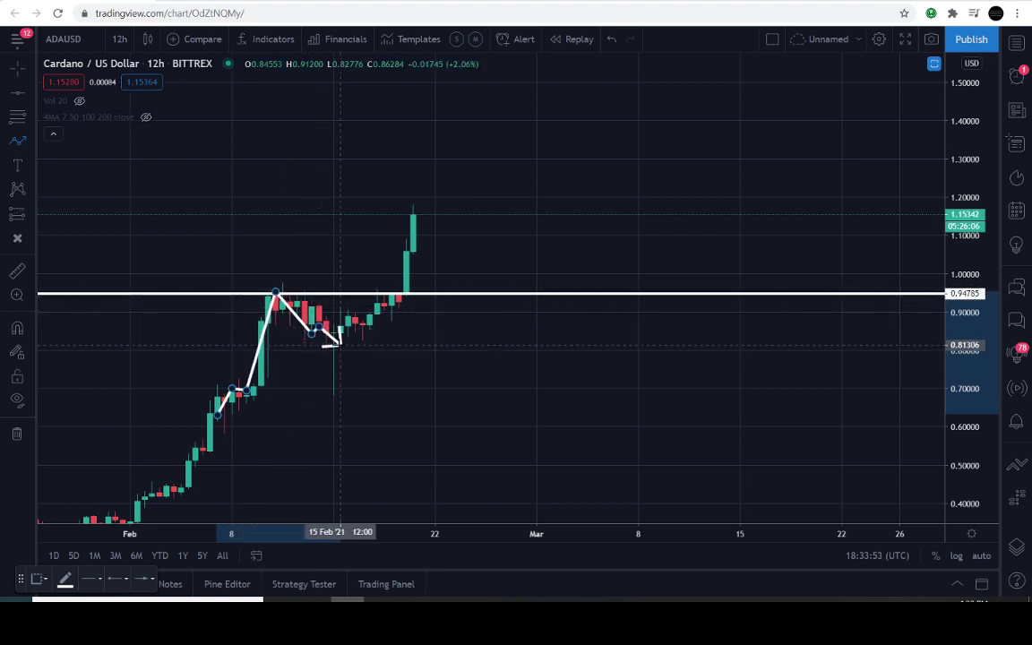
left_click(341, 348)
left_click(363, 313)
left_click(392, 327)
key("Escape")
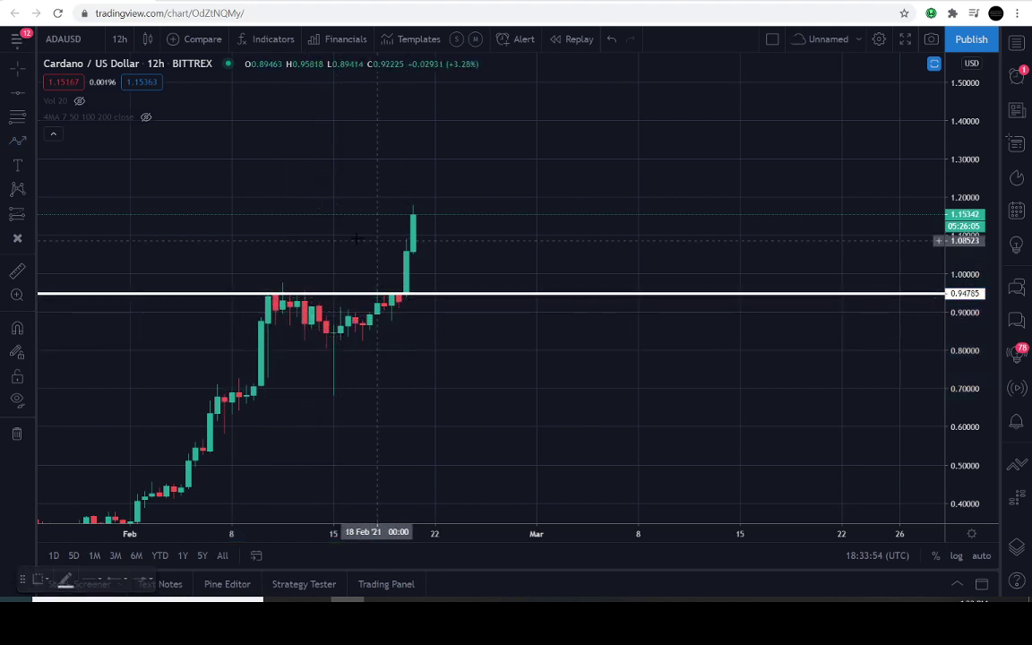
Step: Point temporary arrows at the 11 February high near 0.98 and at the mid-February low wick, discarding each one
left_click(17, 140)
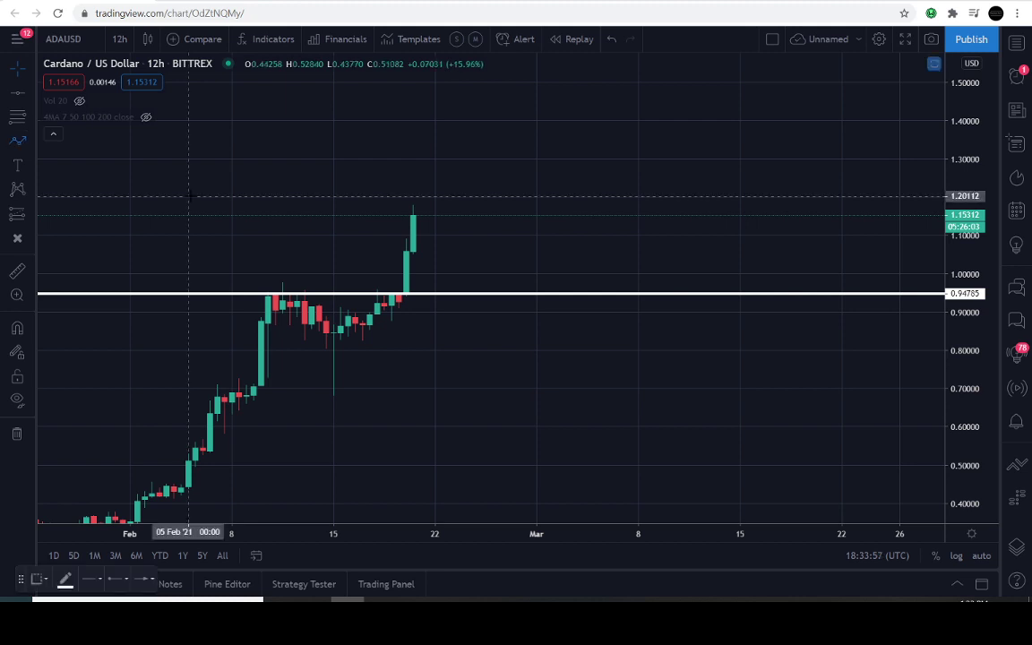
mouse_move(145, 223)
left_mouse_down()
mouse_move(276, 292)
mouse_move(275, 269)
mouse_move(282, 285)
mouse_move(254, 260)
mouse_move(281, 293)
mouse_move(270, 276)
mouse_move(281, 280)
left_mouse_up()
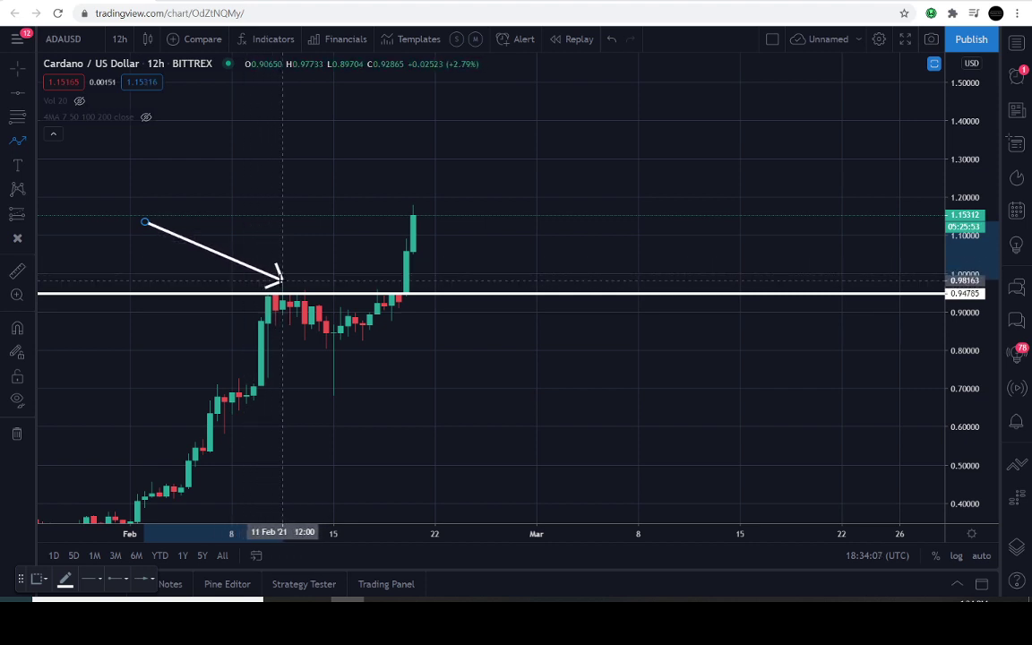
key("Escape")
mouse_move(491, 330)
left_mouse_down()
mouse_move(338, 392)
mouse_move(357, 374)
mouse_move(348, 387)
mouse_move(356, 385)
left_mouse_up()
key("Escape")
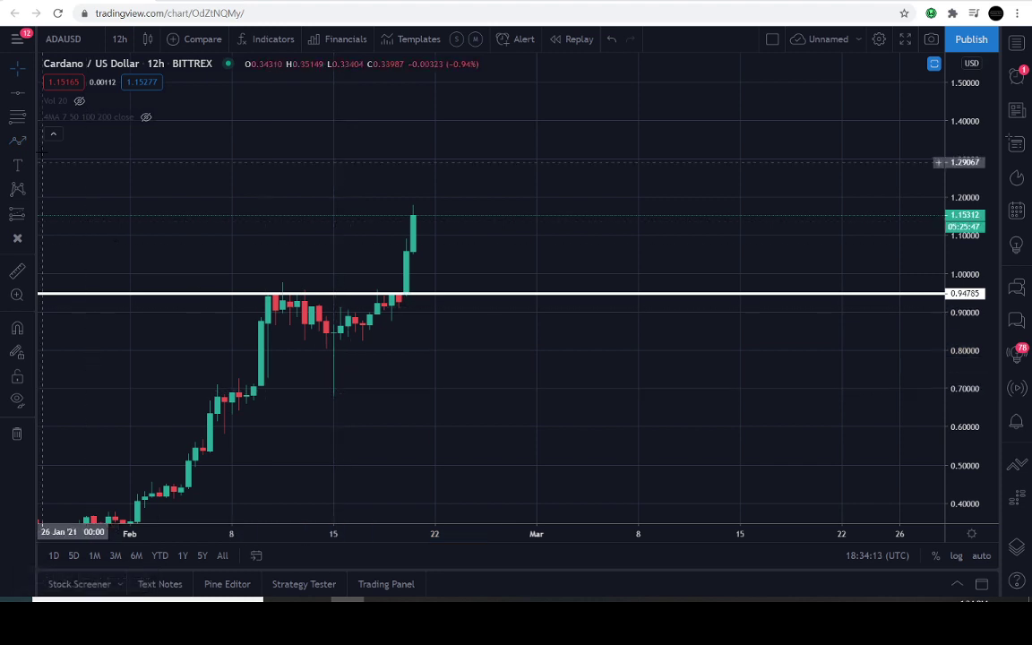
Step: Draw a new Fib retracement from about 0.976 on 9 February down to about 0.685 on 23 February
left_click(15, 119)
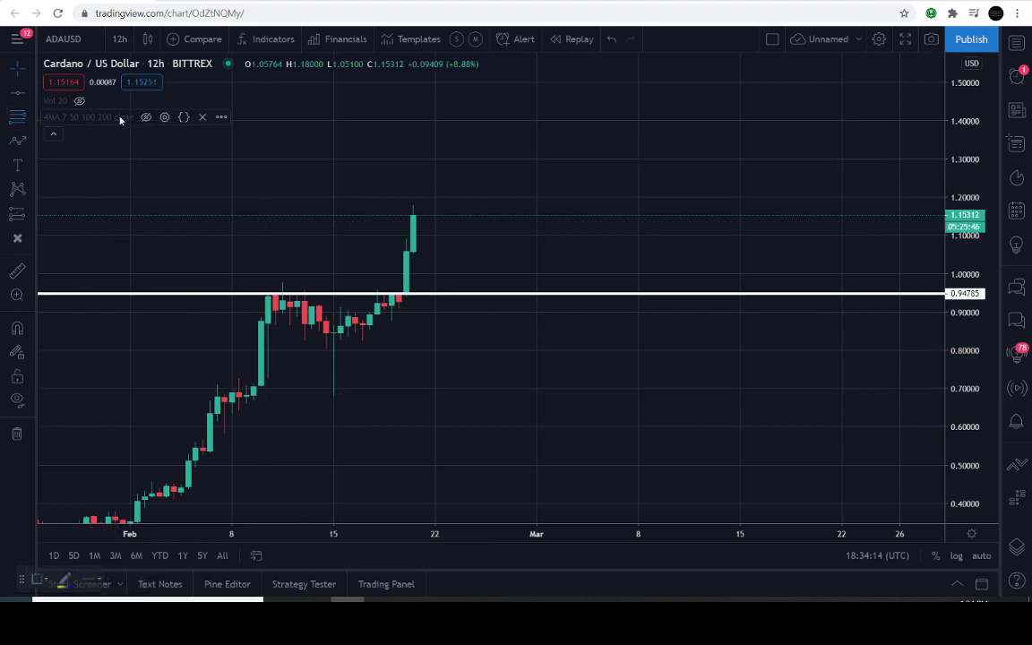
left_click(254, 283)
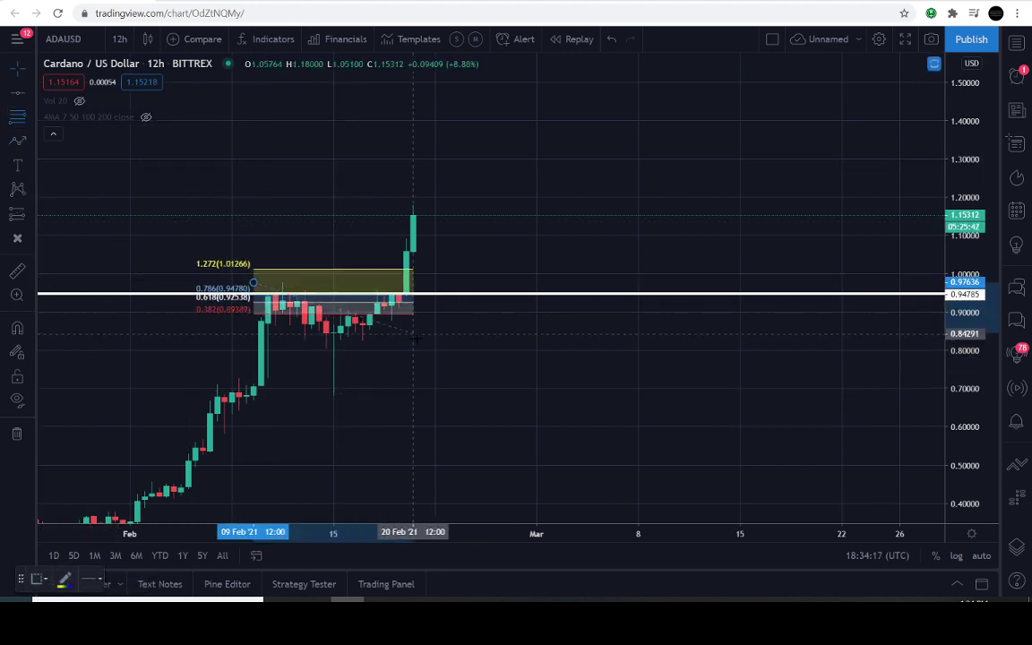
left_click(456, 392)
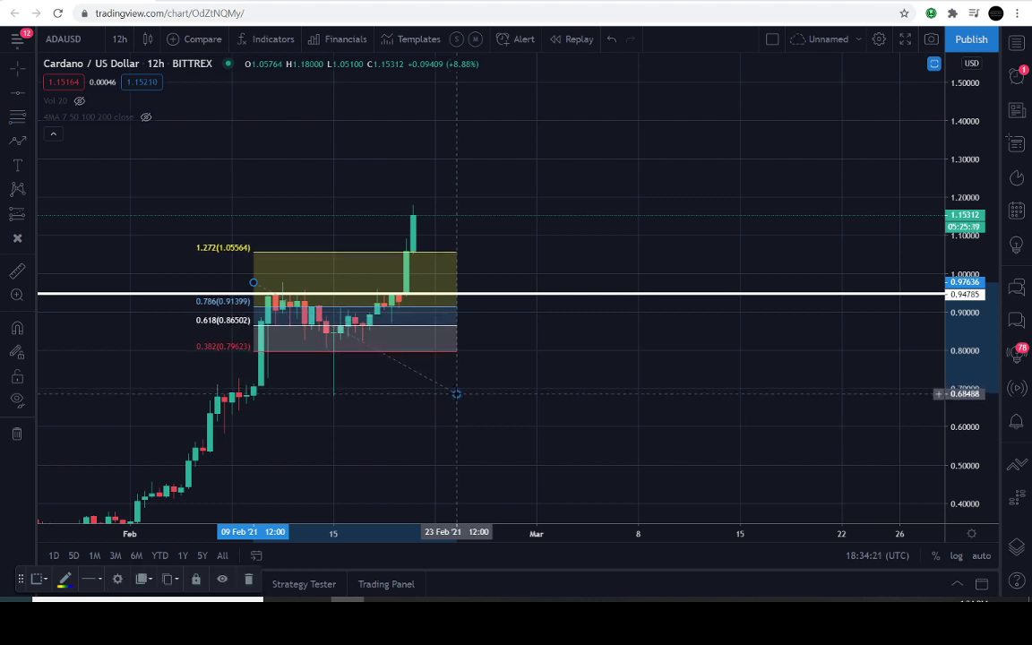
Step: Sketch a path over the Fib zone rising to about 1.01, dropping to about 0.71 and rebounding upward, and discard it
left_click(19, 147)
left_click(254, 377)
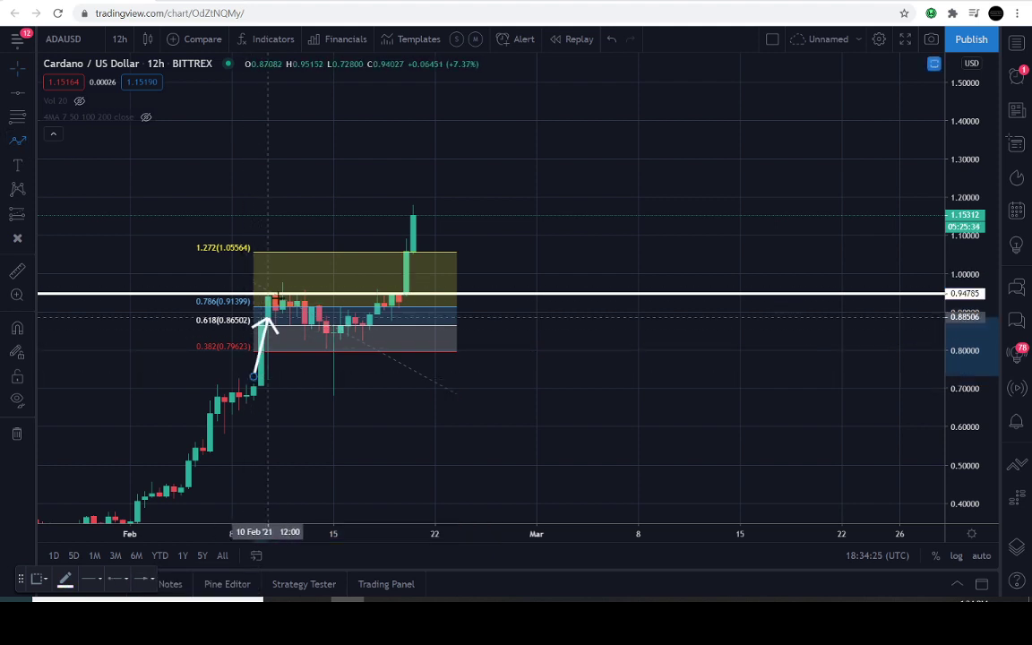
left_click(284, 271)
left_click(341, 385)
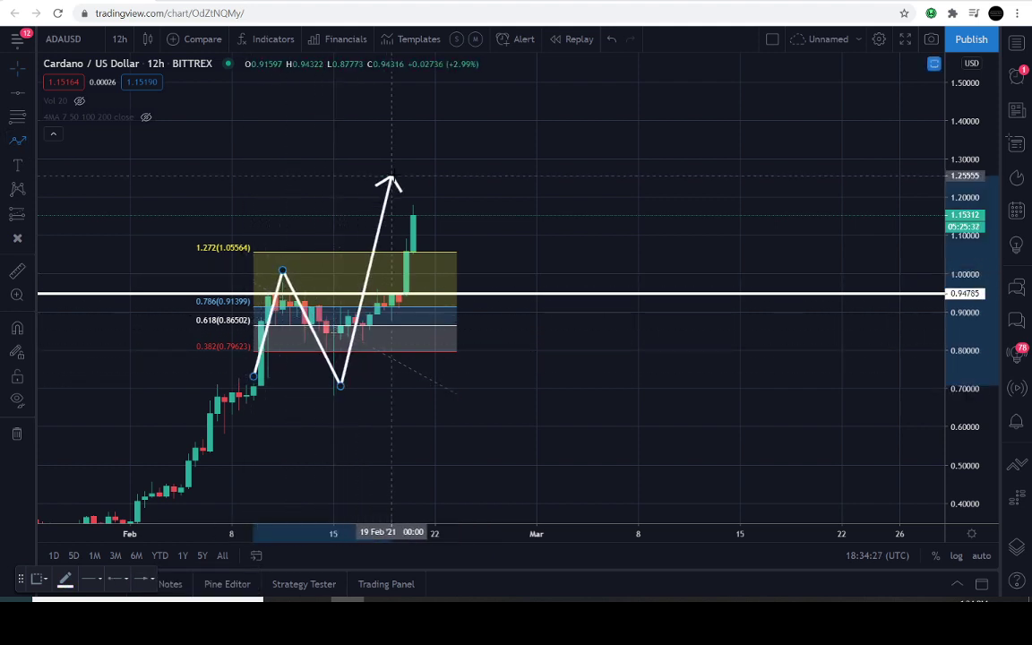
key("Escape")
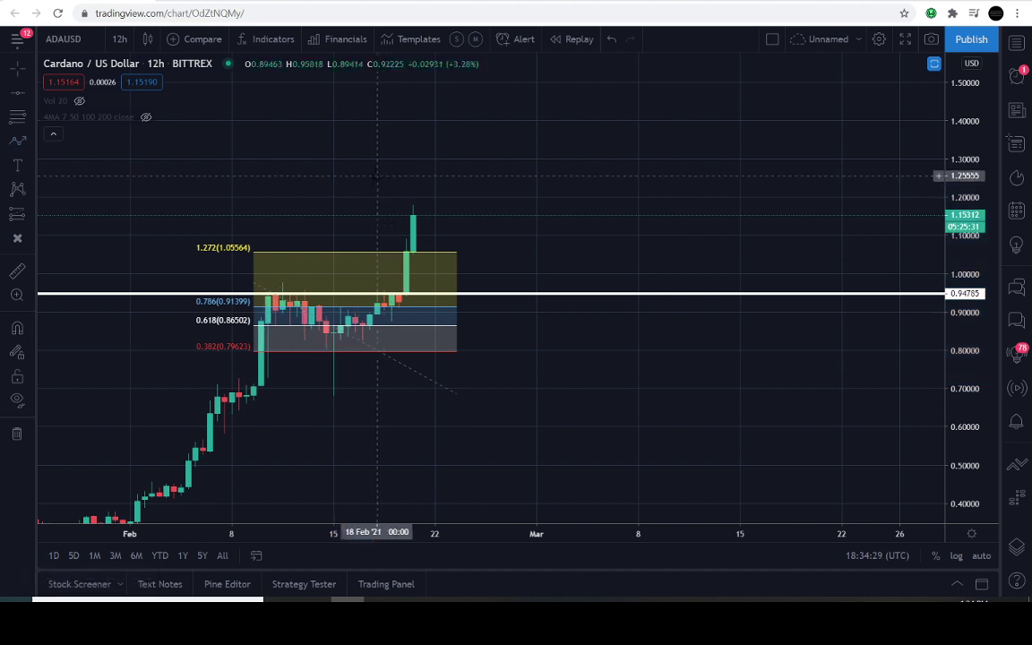
Step: Point a temporary arrow towards the 1.272 level, discard it, and delete the Fib retracement
left_click(18, 141)
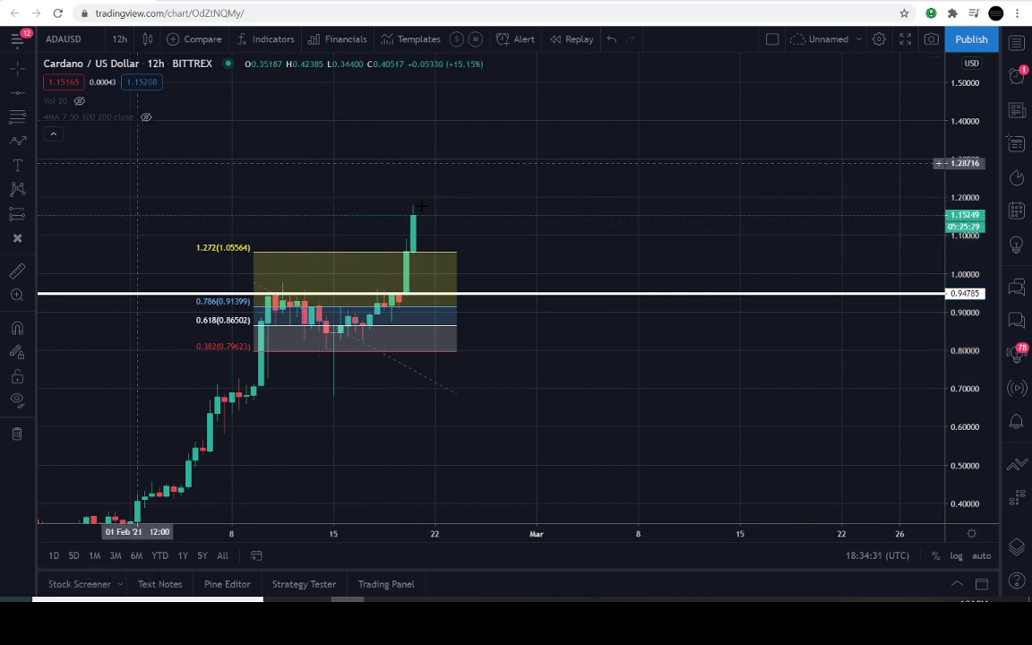
left_click(507, 191)
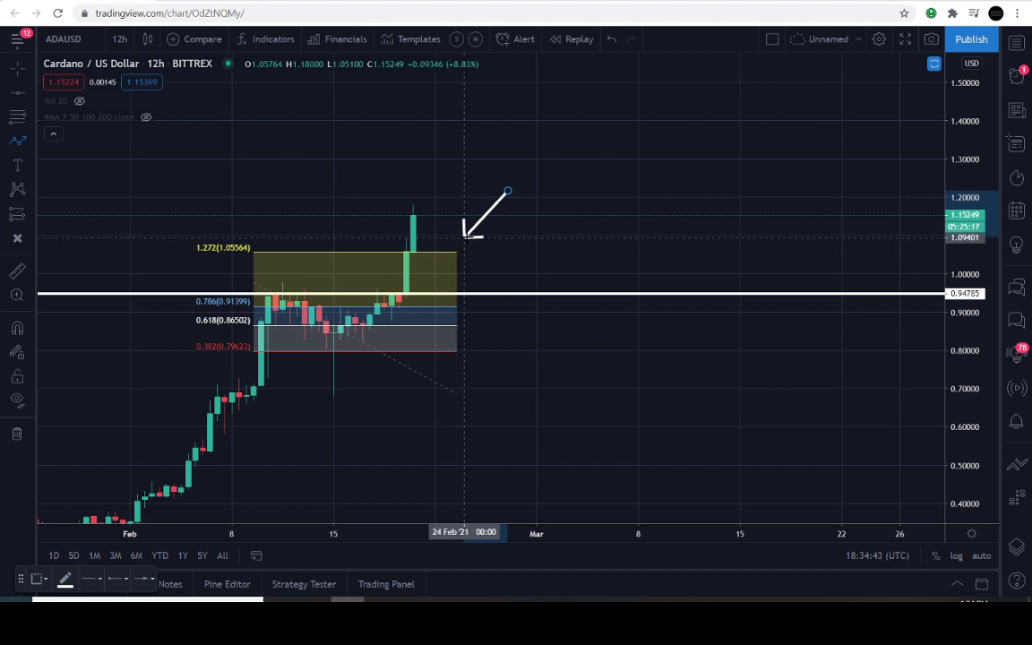
key("Escape")
left_click(444, 258)
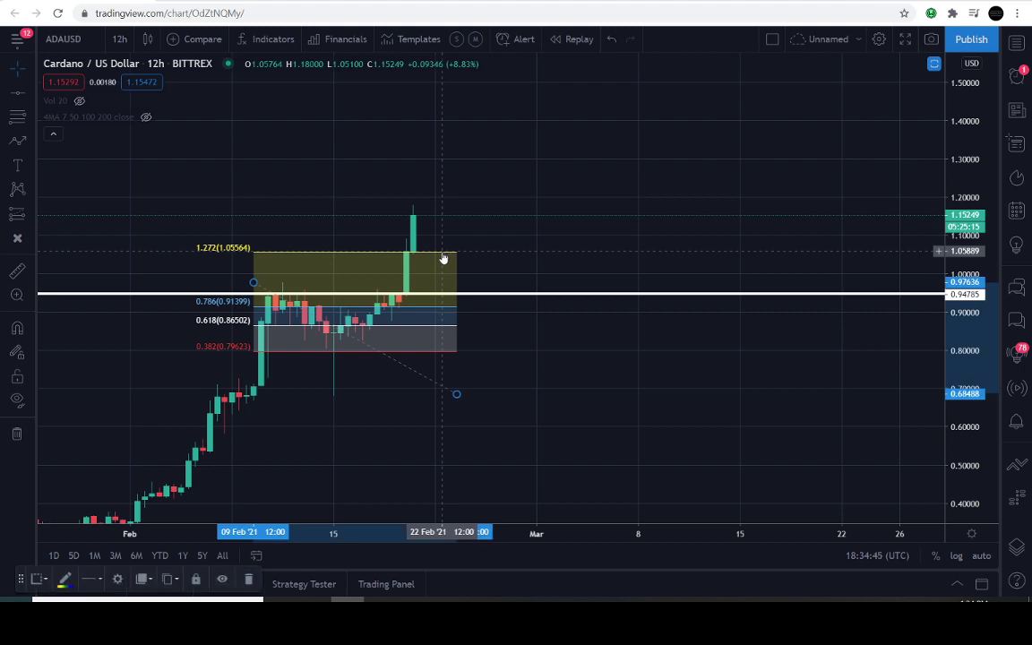
left_click(249, 580)
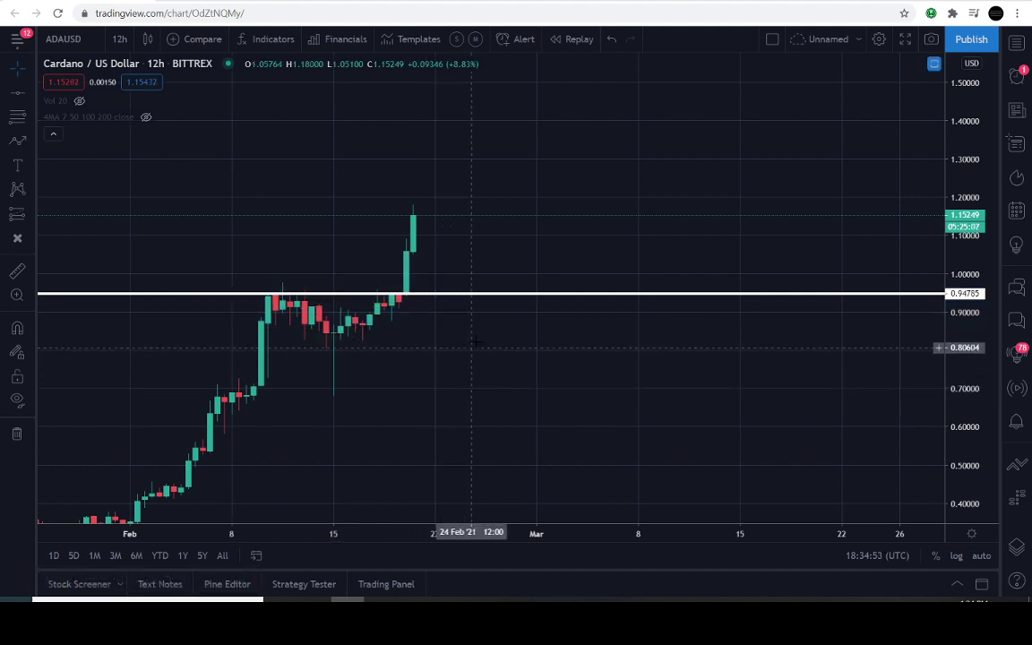
Step: Project a path from the latest candle near 1.15 up to about 1.30 and back to about 1.23, and discard it
left_click_drag(473, 340, 493, 324)
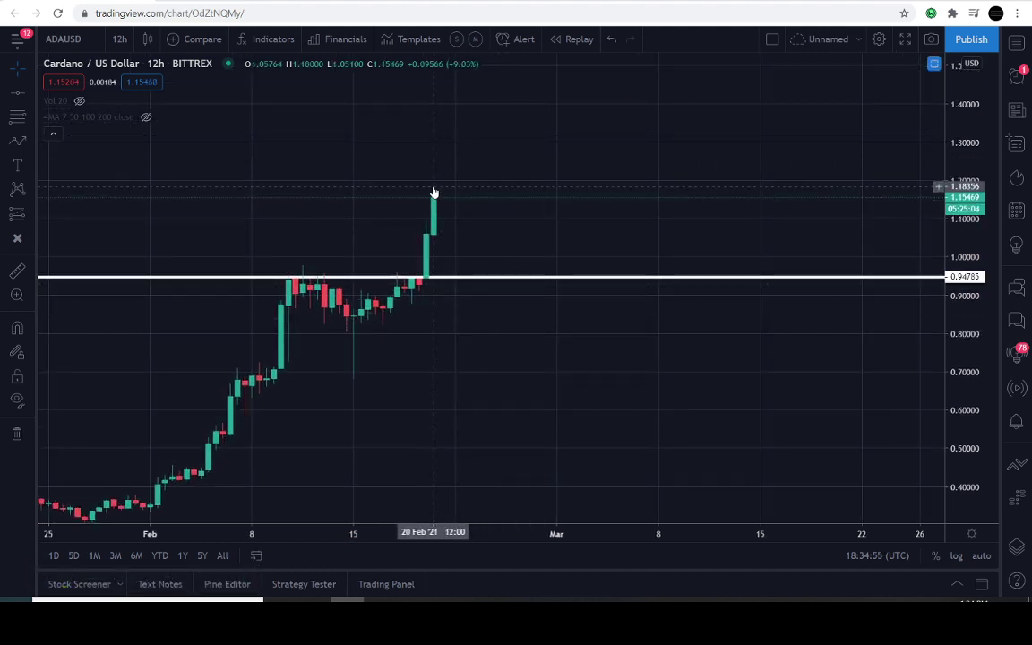
left_click(18, 141)
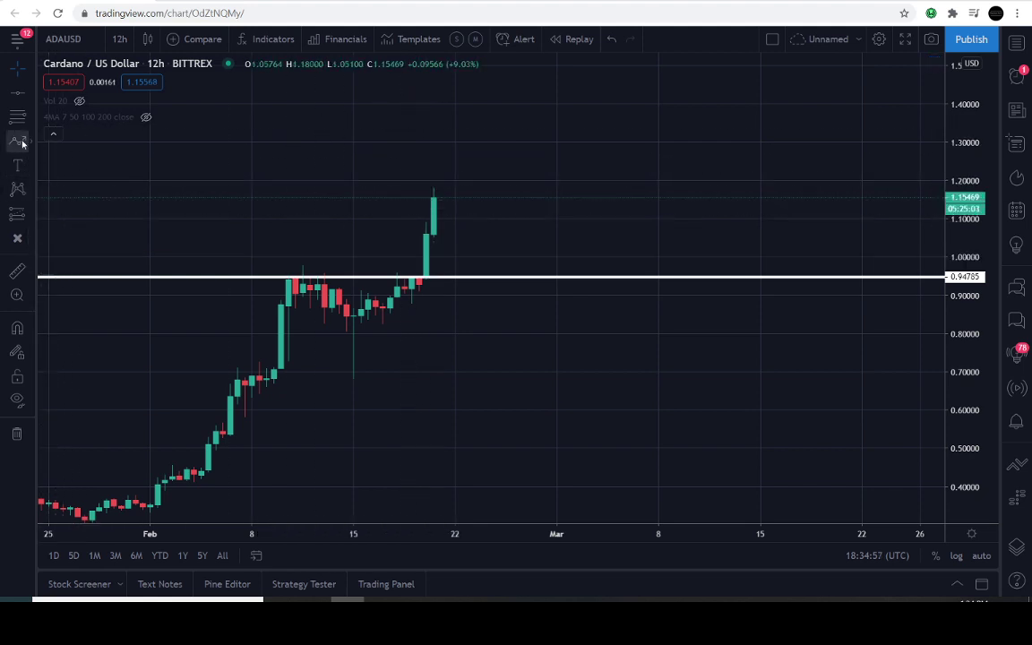
left_click(440, 194)
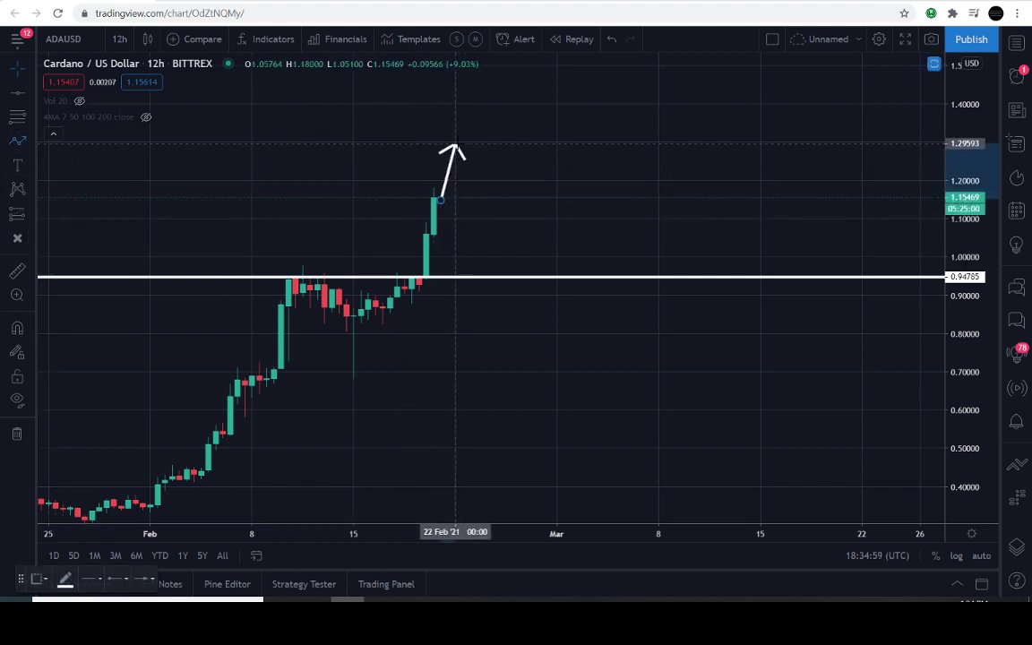
left_click(455, 141)
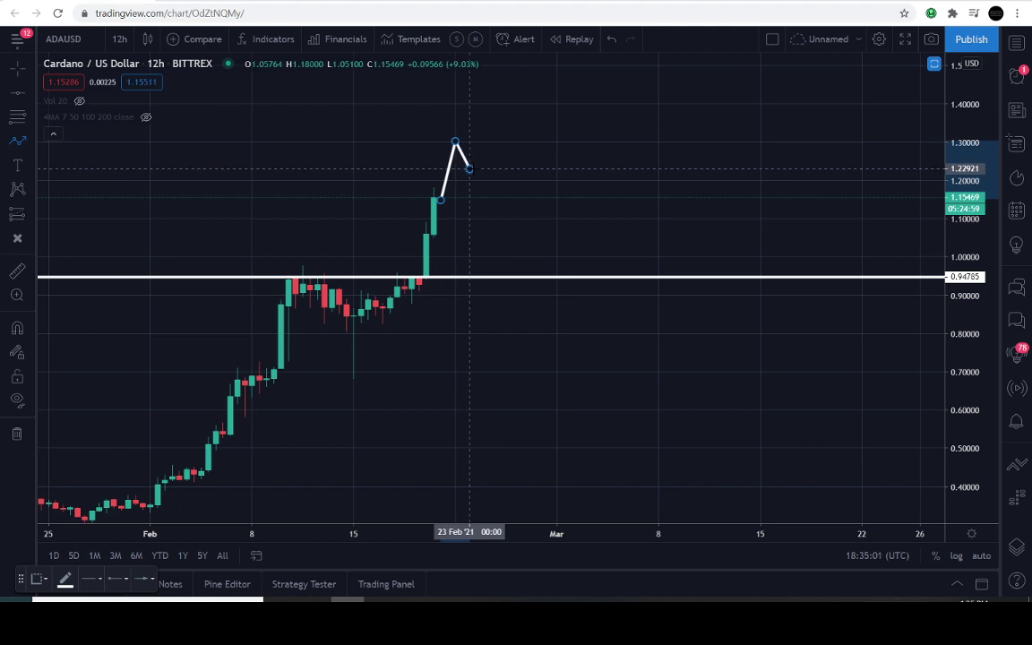
left_click(469, 168)
key("Escape")
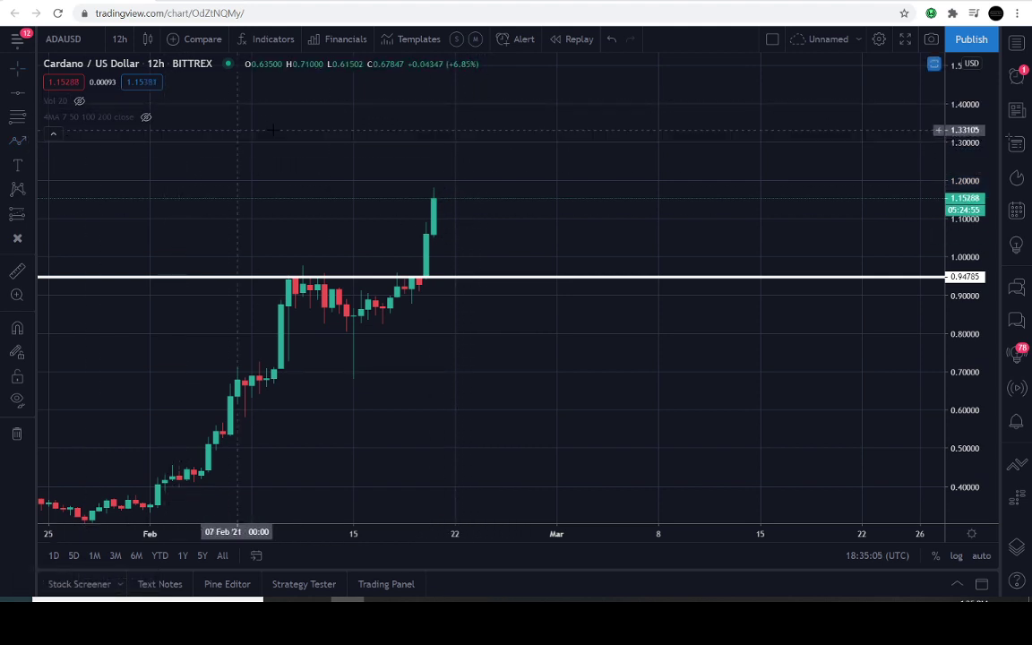
left_click_drag(409, 171, 408, 210)
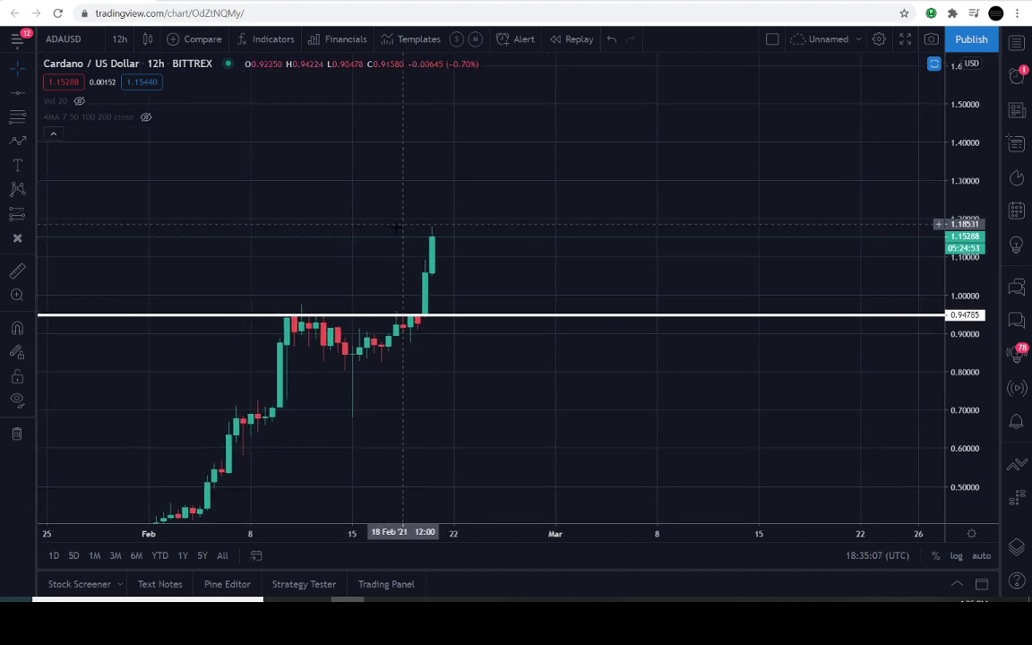
left_click_drag(370, 266, 421, 207)
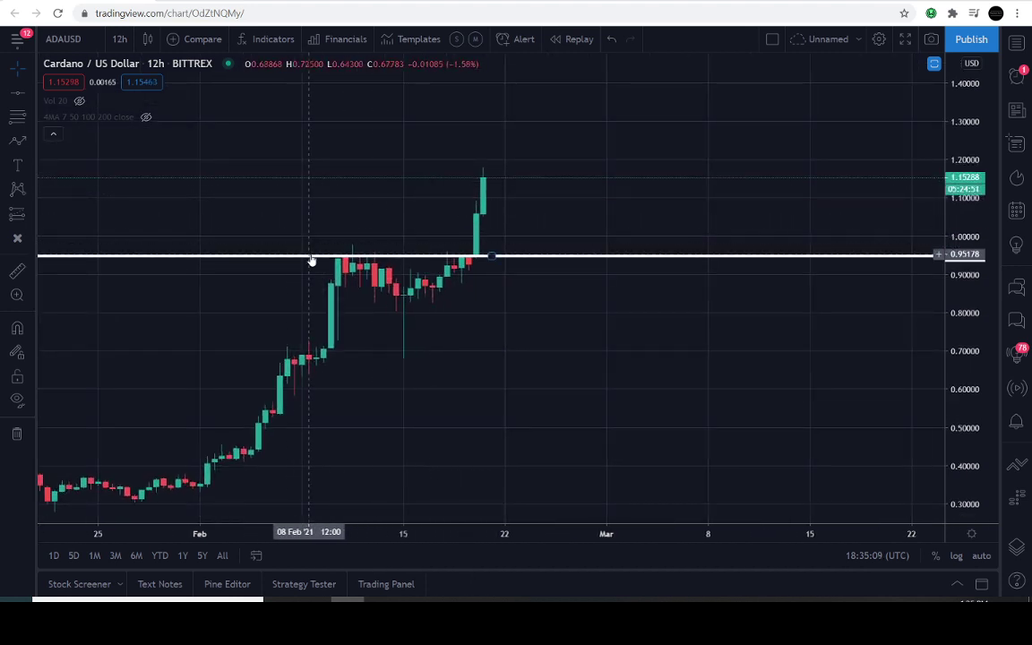
Step: Delete the horizontal line near 0.95 and draw a rectangle around the 9–20 February consolidation, between about 0.954 and 0.831
left_click(491, 256)
left_click(302, 581)
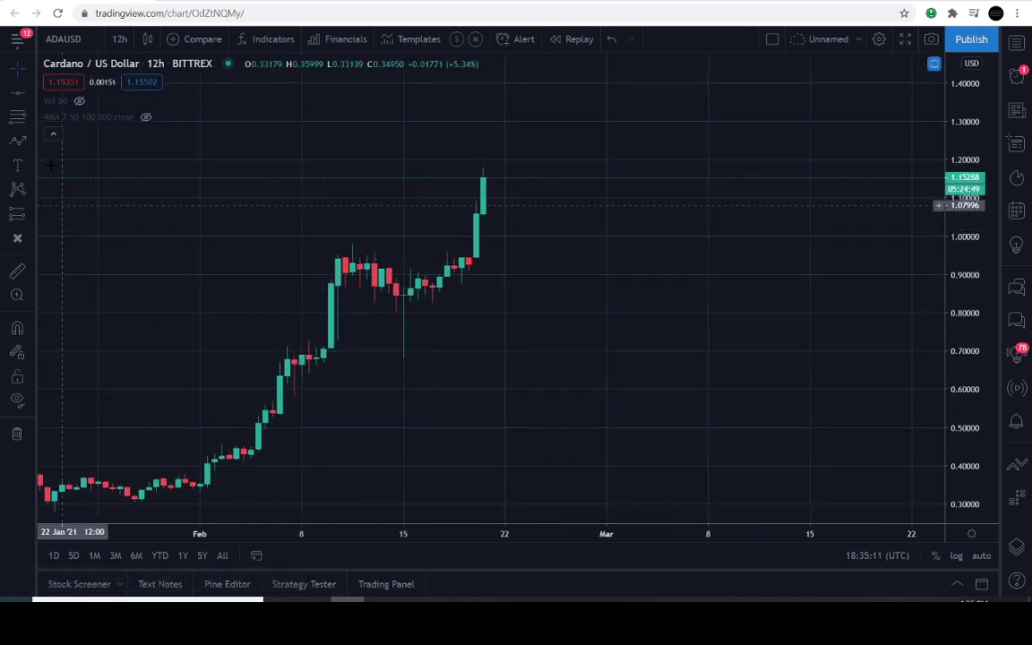
left_click(30, 145)
left_click(74, 223)
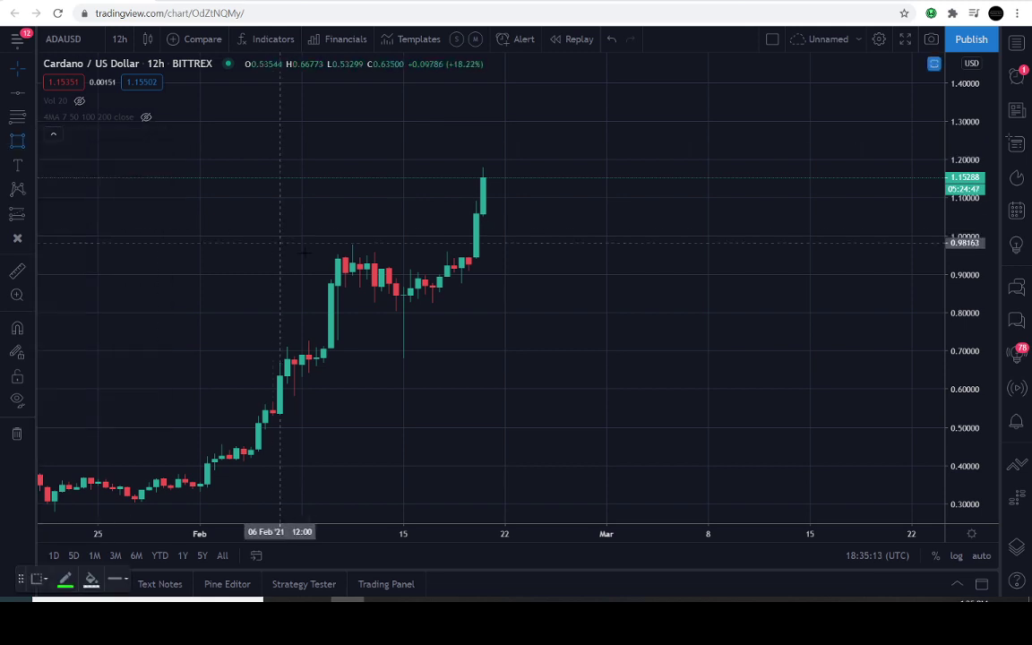
mouse_move(323, 254)
left_mouse_down()
mouse_move(439, 310)
mouse_move(511, 303)
mouse_move(484, 301)
left_mouse_up()
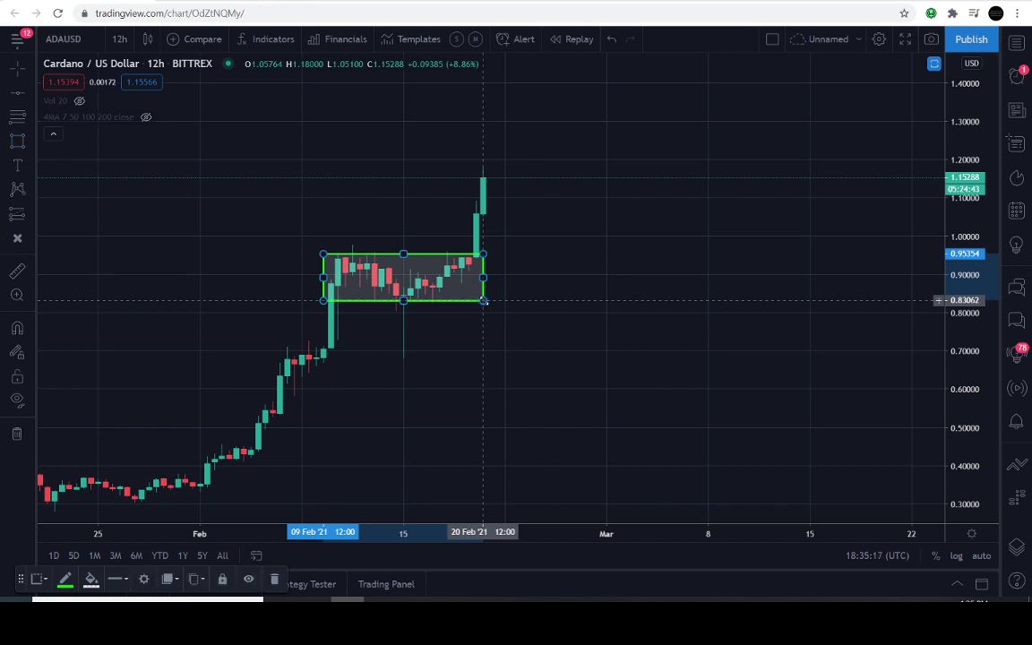
Step: Sketch a zigzag path through the consolidation box from about 0.83, breaking out upward to about 1.09, and discard it
left_click_drag(396, 231, 489, 228)
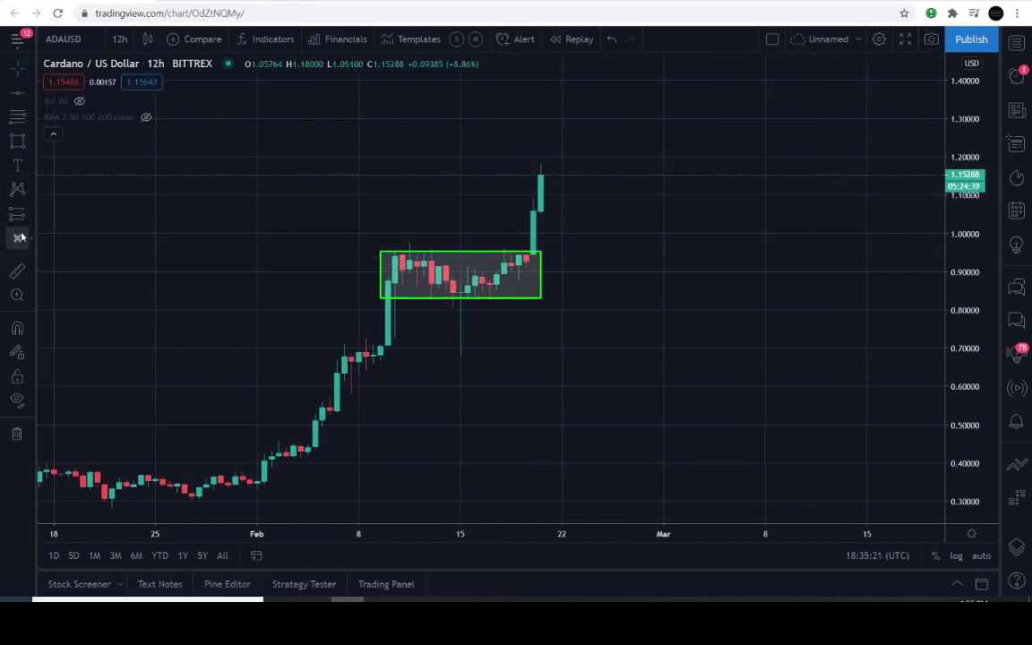
left_click(29, 141)
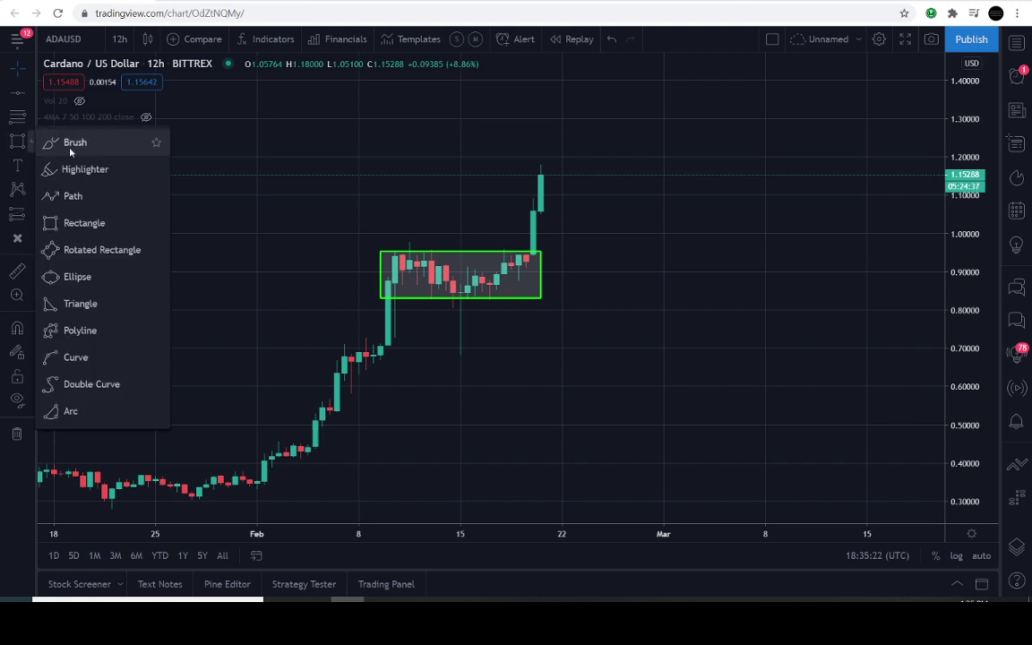
left_click(70, 195)
left_click(381, 299)
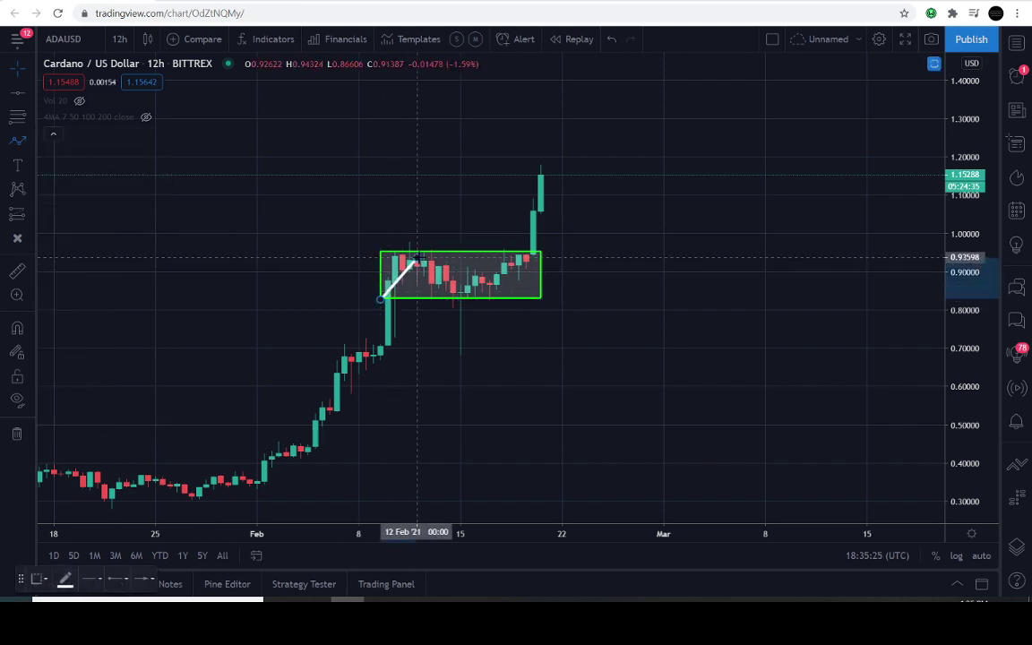
left_click(417, 262)
left_click(461, 289)
left_click(470, 273)
left_click(497, 290)
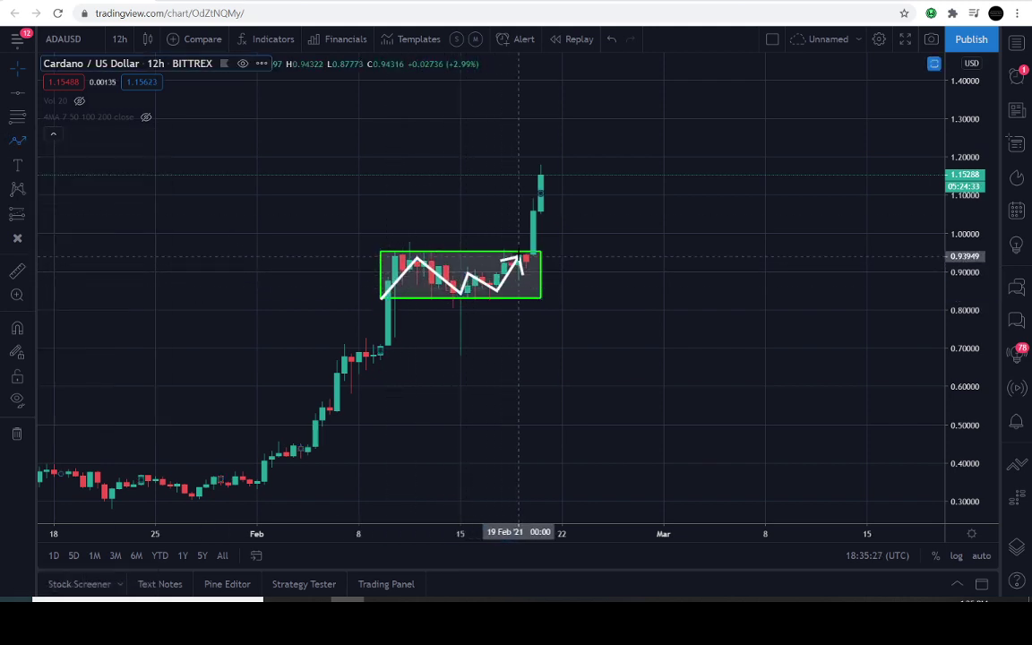
left_click(519, 254)
left_click(533, 261)
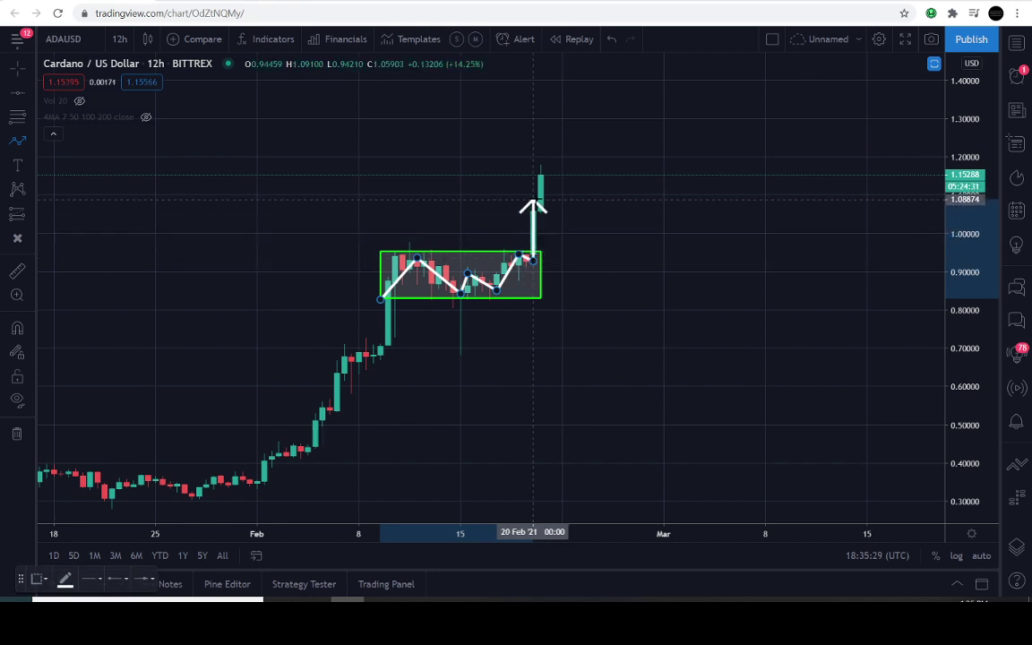
key("Escape")
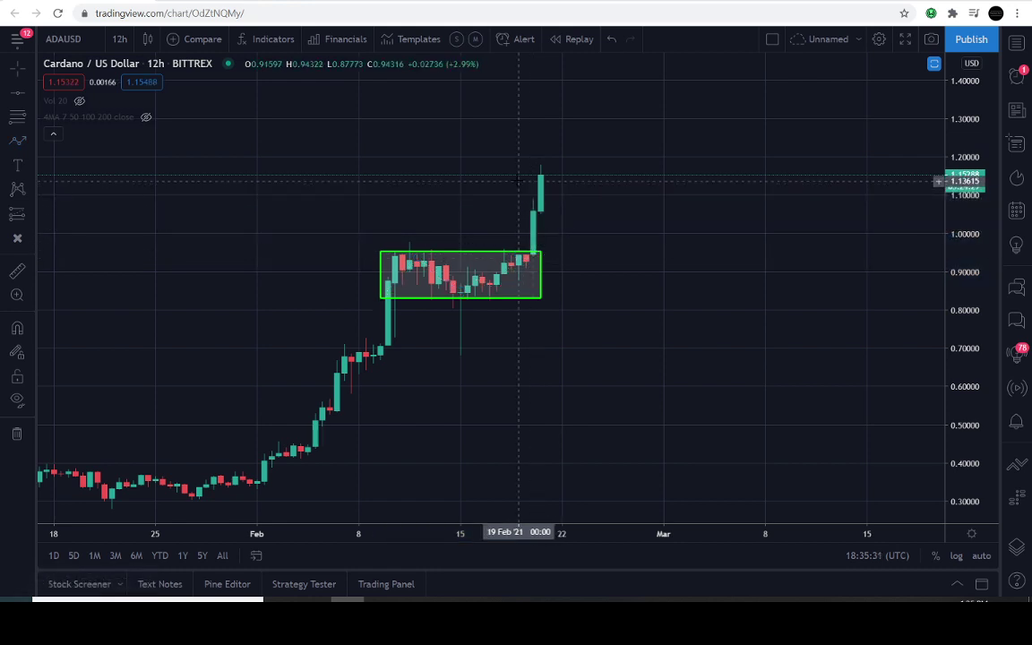